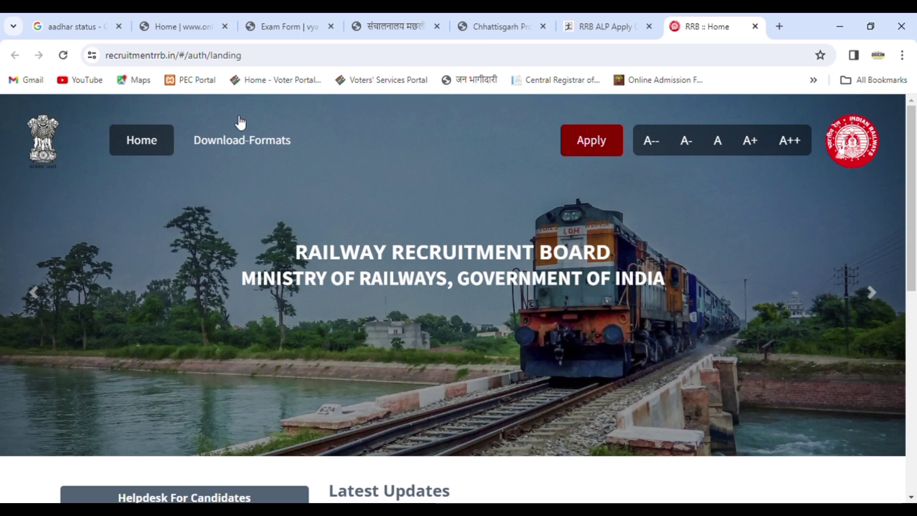
Check the portal's web address, then bring up the Apply menu on the landing page
click(334, 58)
double_click(334, 58)
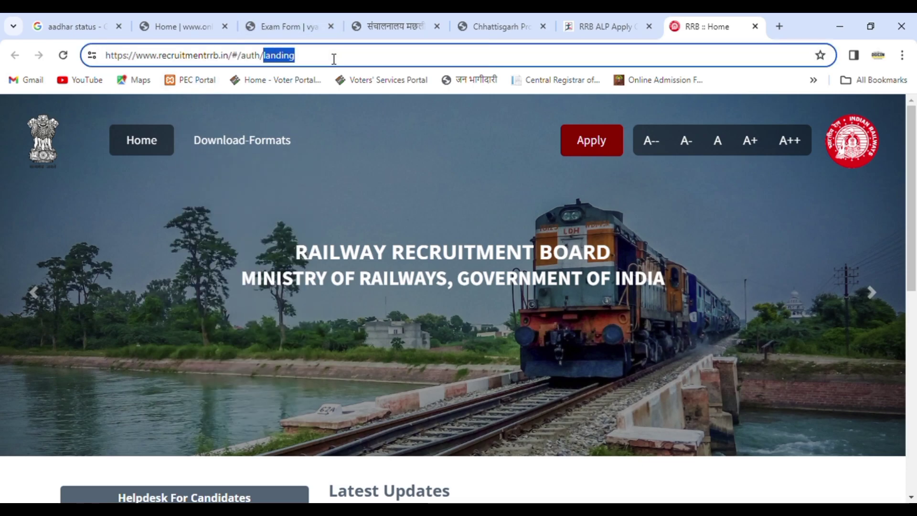
click(592, 140)
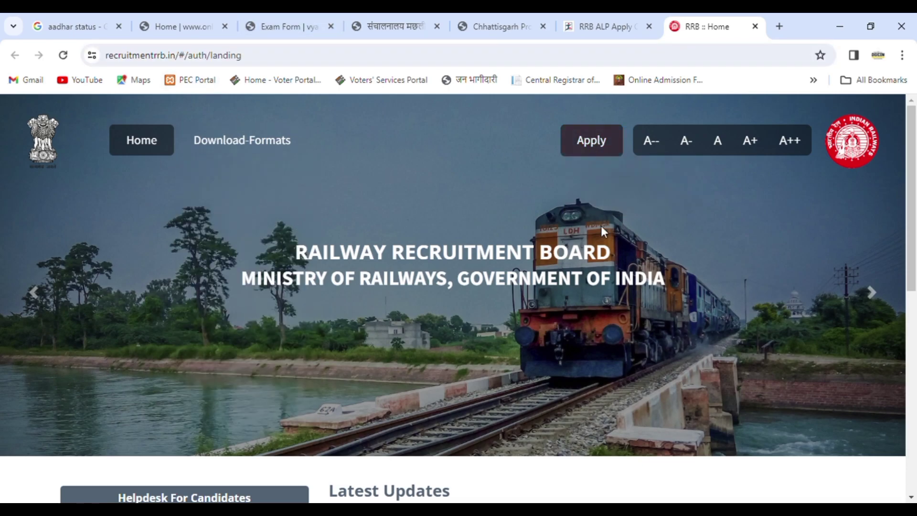
mouse_move(591, 151)
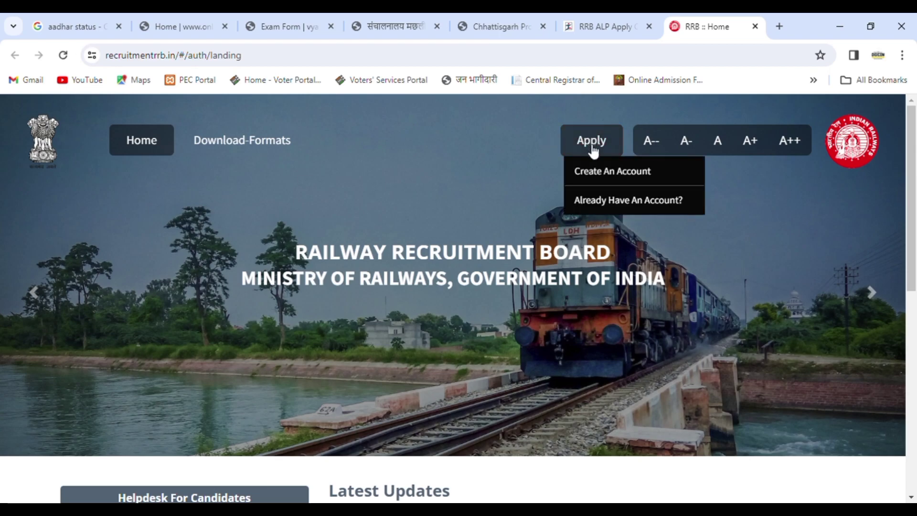
Choose Create An Account, read the instructions, tick the CEN 01/2024 declaration and proceed
click(612, 173)
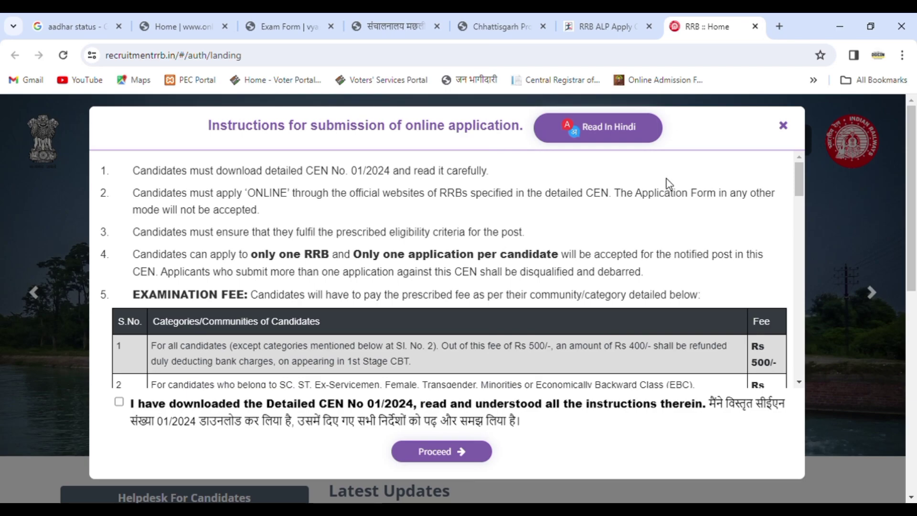
drag(800, 190, 802, 369)
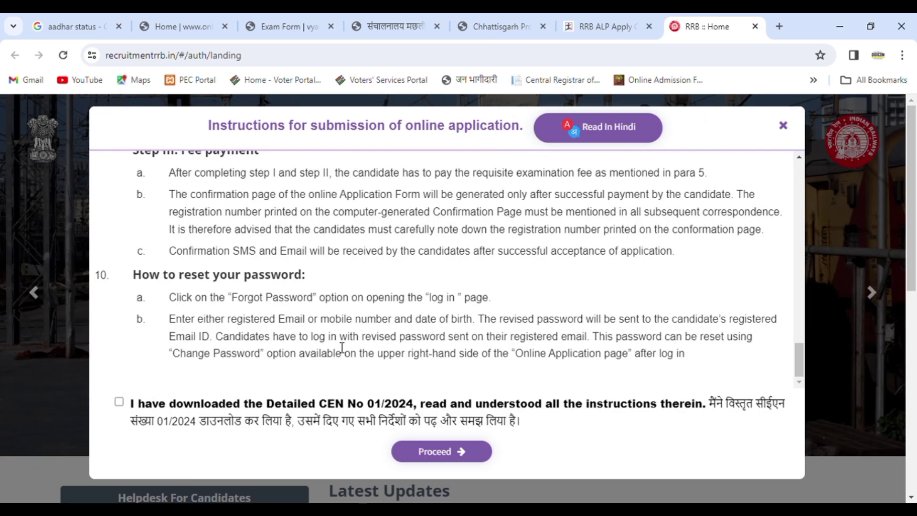
drag(802, 354, 771, 188)
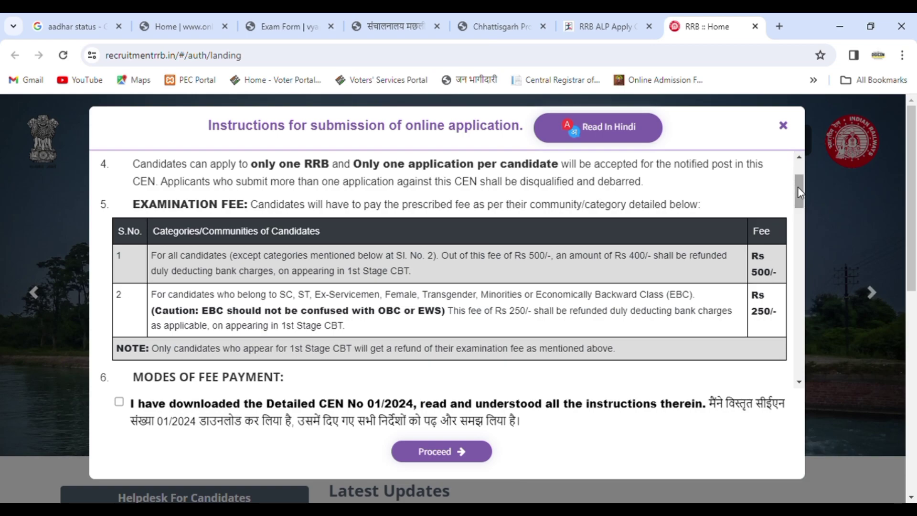
drag(800, 191, 801, 197)
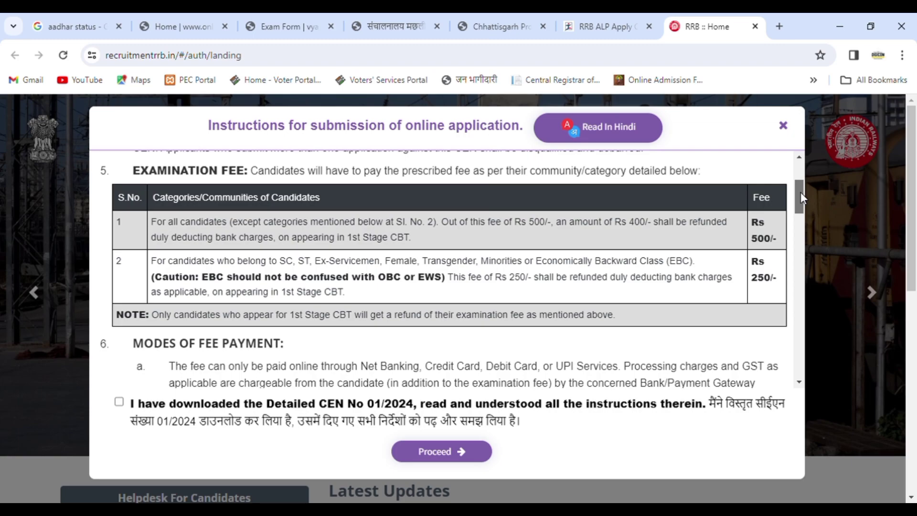
drag(802, 193, 807, 458)
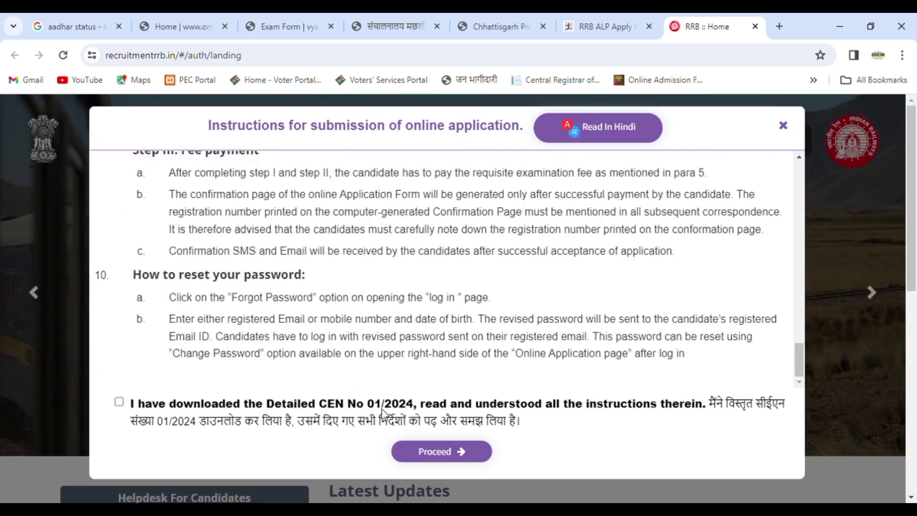
click(119, 401)
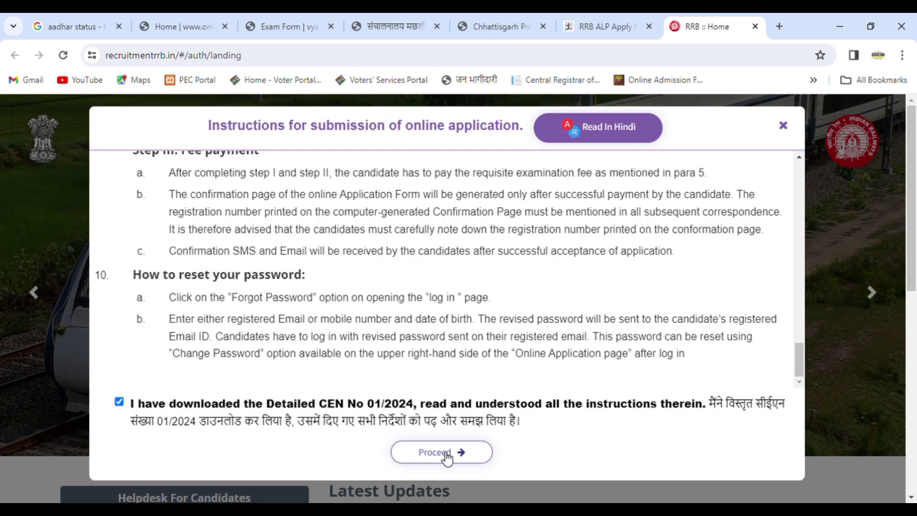
click(447, 458)
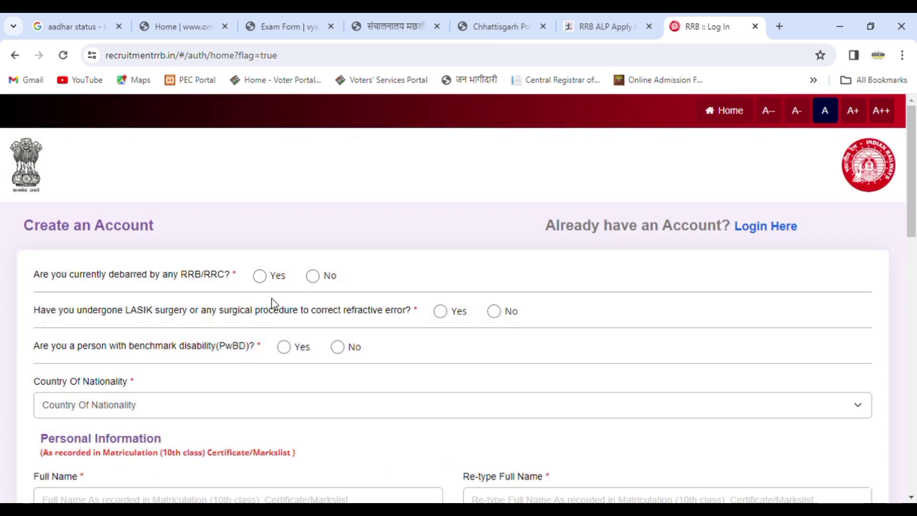
Answer No to the debarred and benchmark disability questions and set nationality to India
click(313, 277)
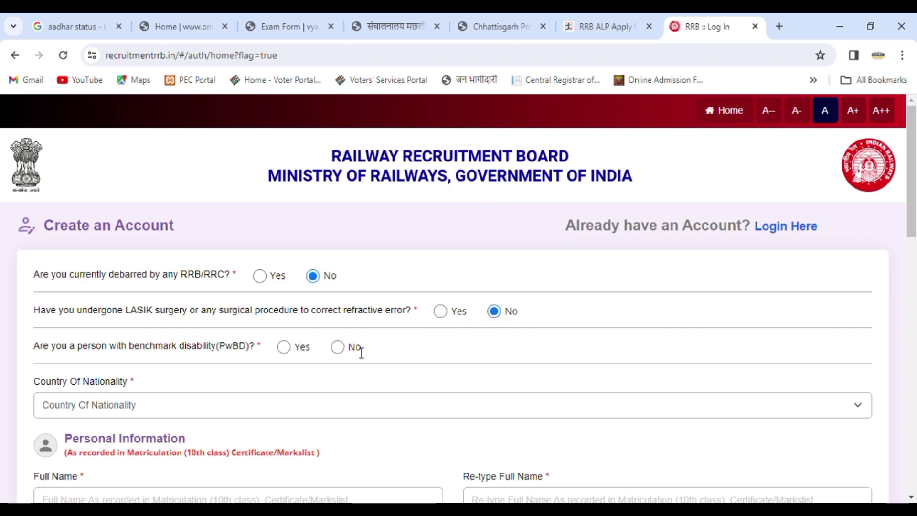
click(343, 348)
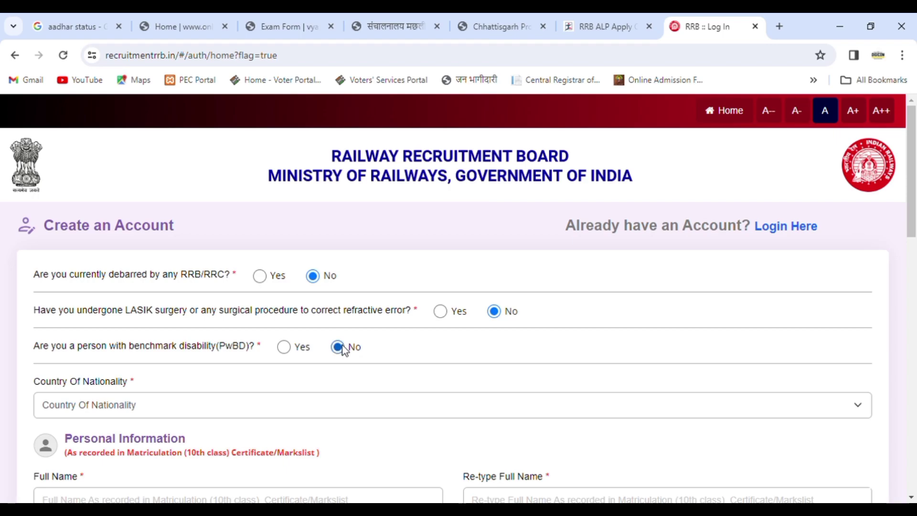
click(189, 403)
click(115, 432)
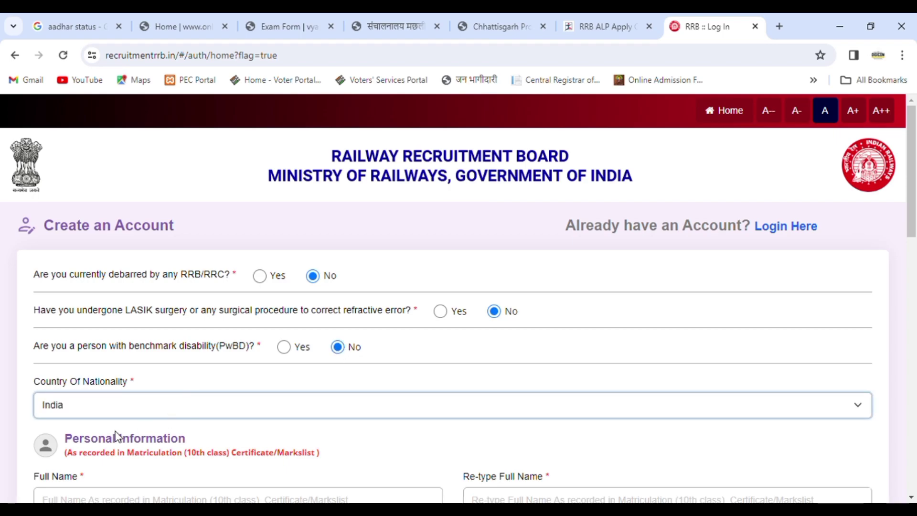
Enter the candidate's full name in both Full Name and Re-type Full Name
drag(913, 169, 915, 279)
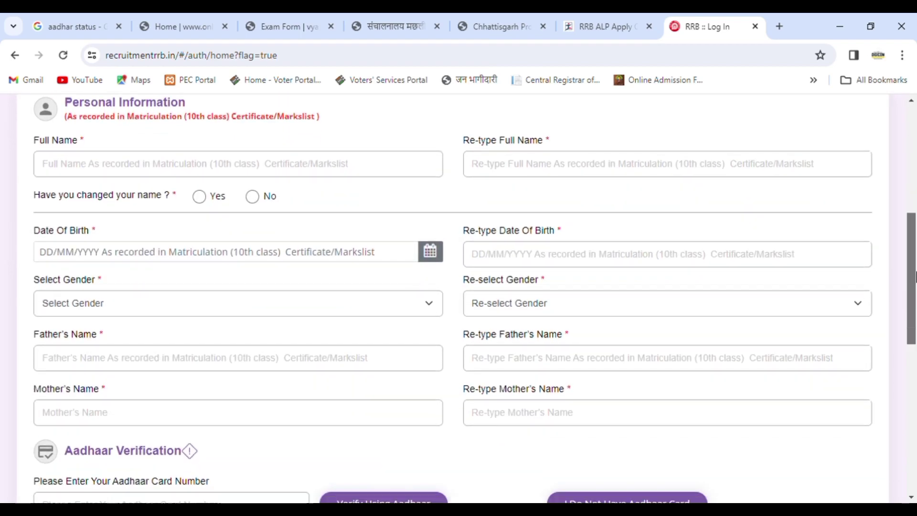
click(134, 171)
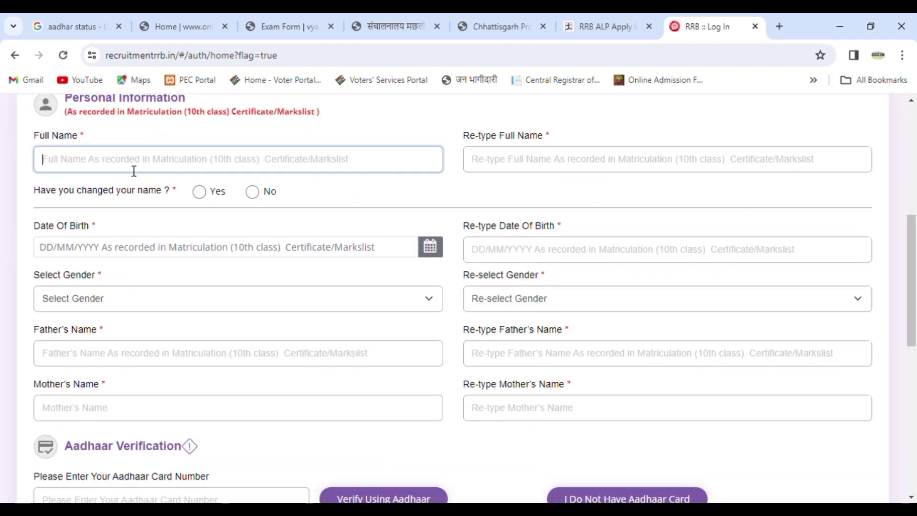
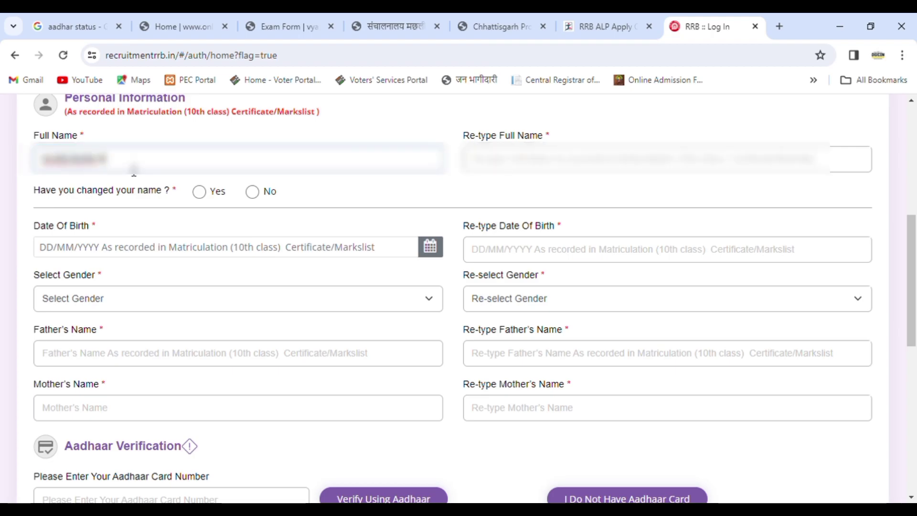
key(Tab)
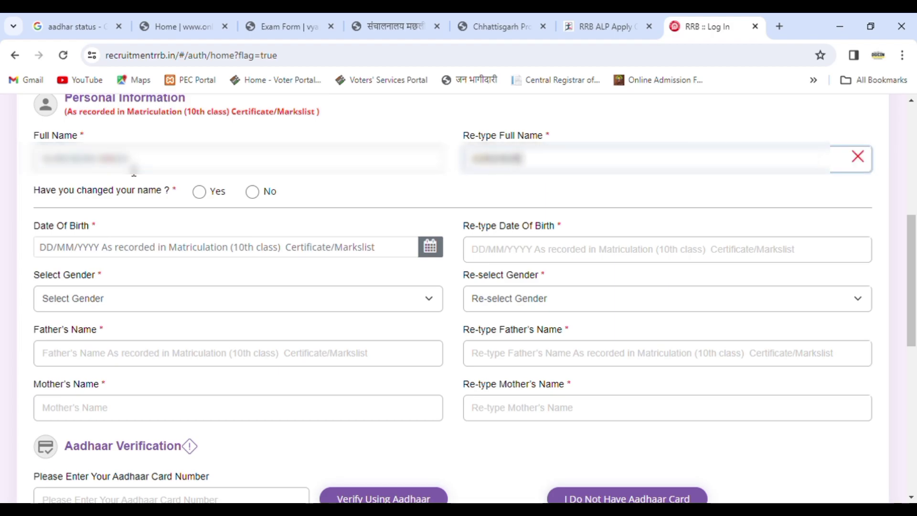
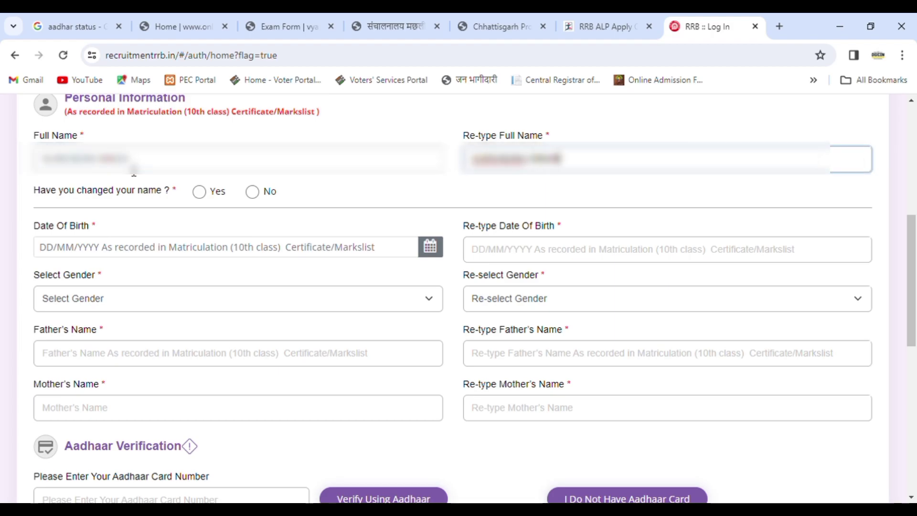
click(73, 252)
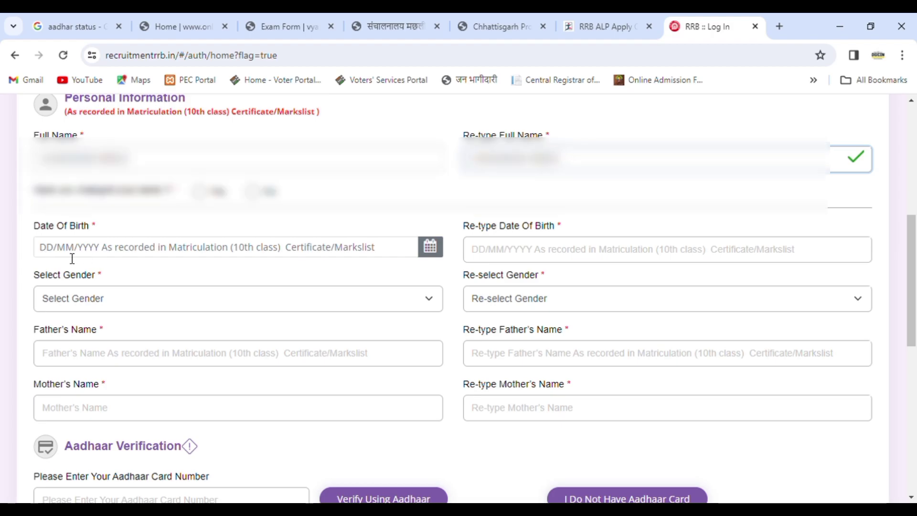
click(253, 229)
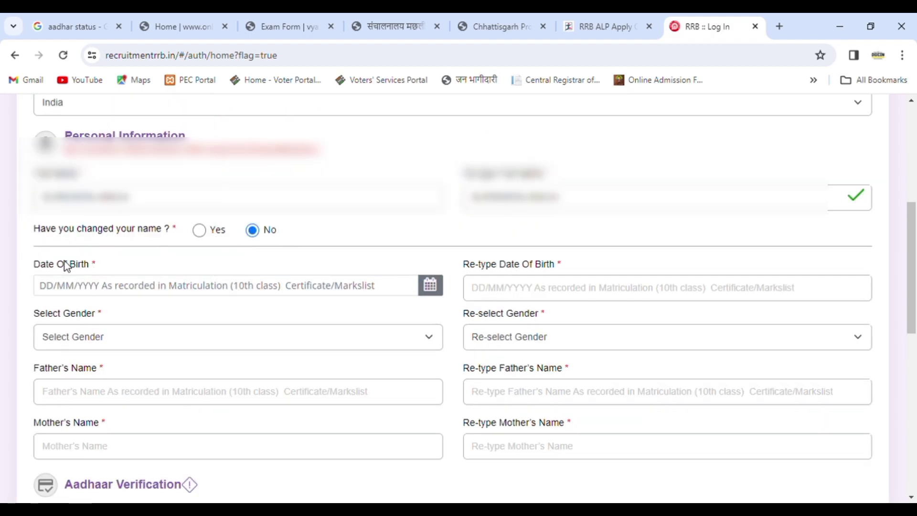
click(51, 295)
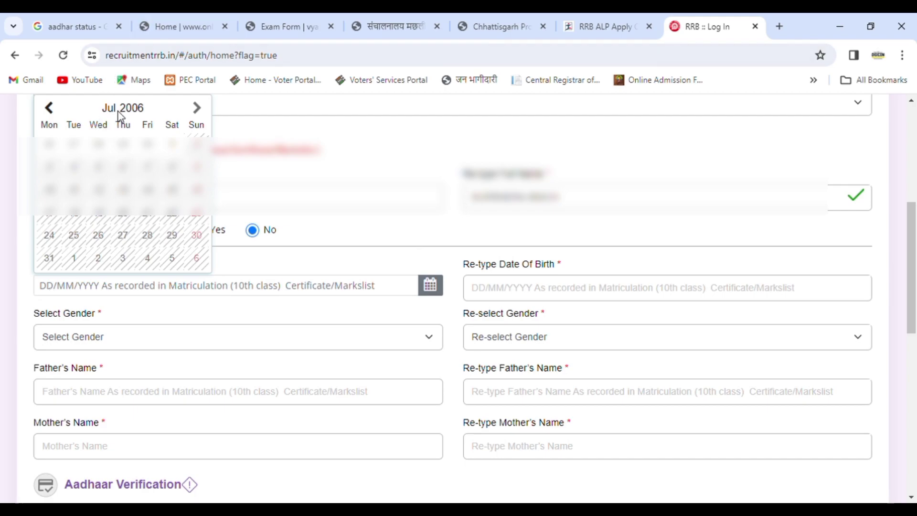
click(141, 113)
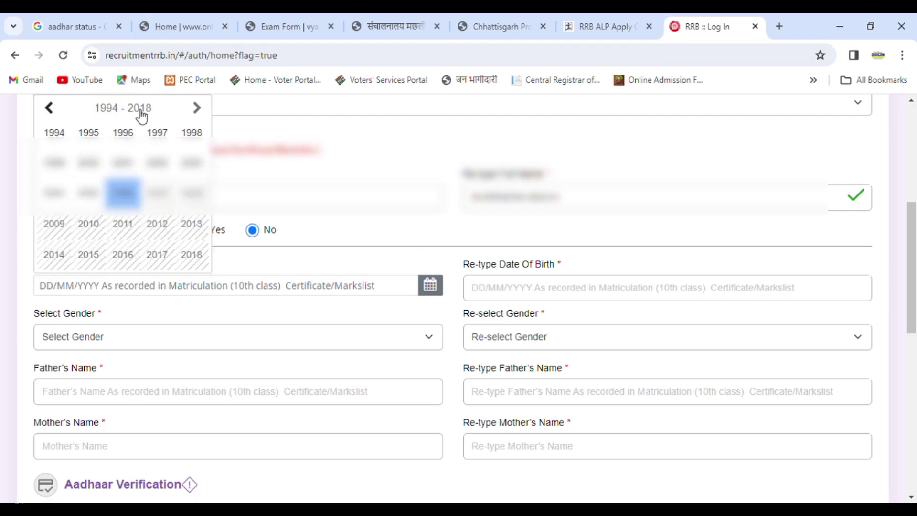
click(159, 132)
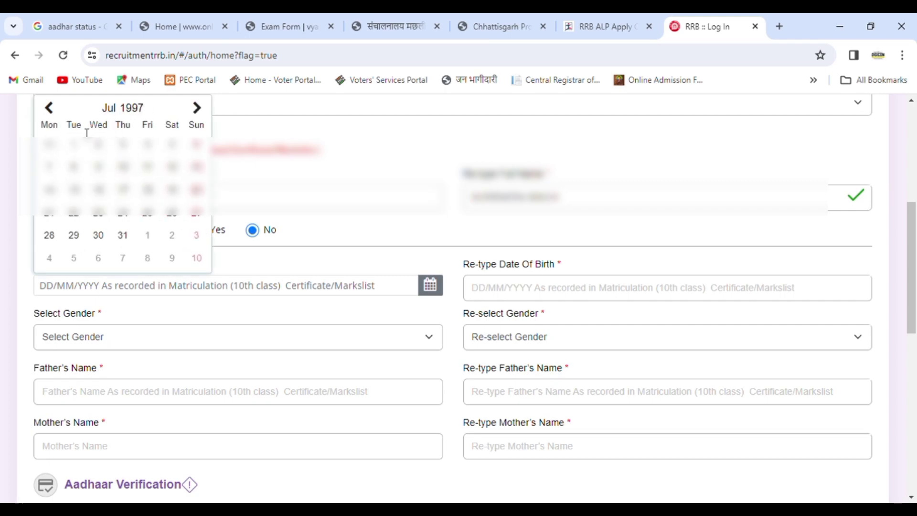
click(116, 114)
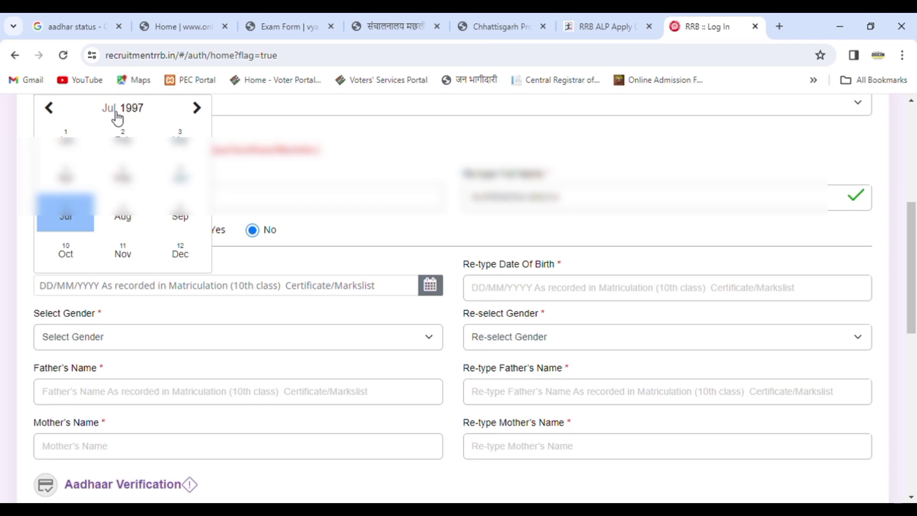
click(123, 175)
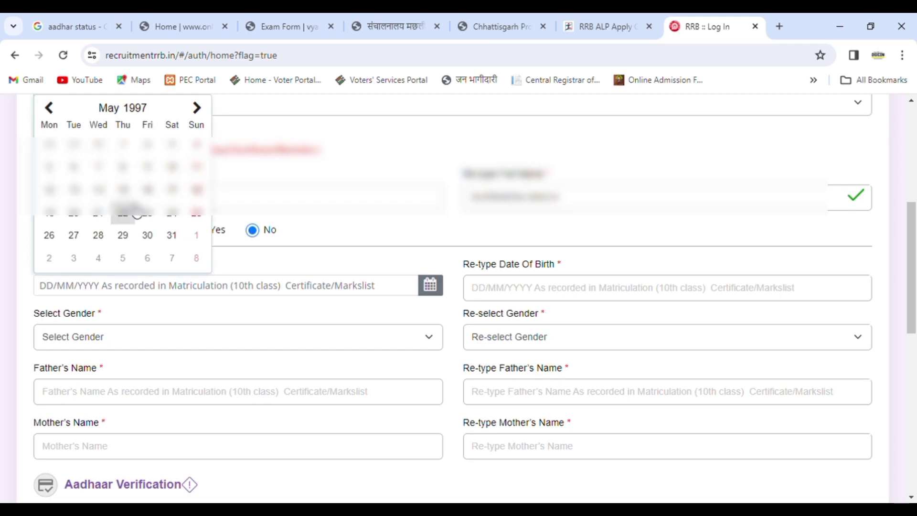
click(126, 235)
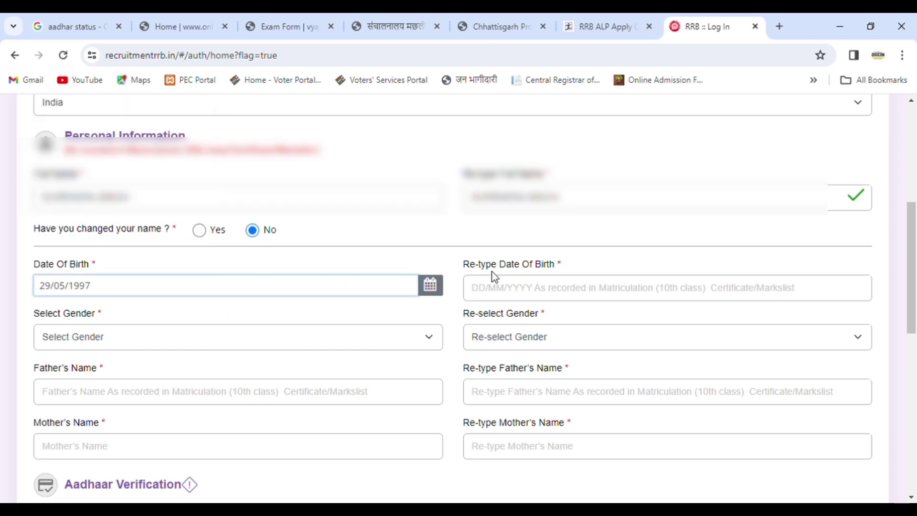
click(498, 293)
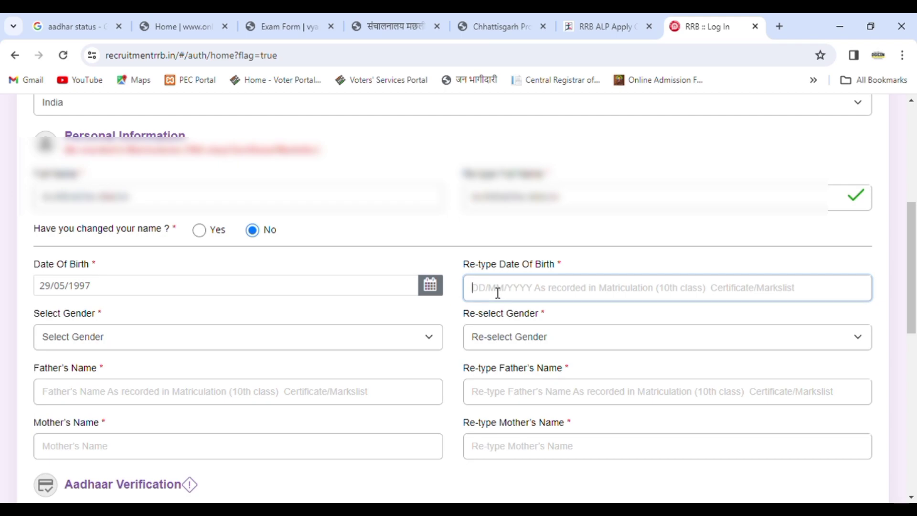
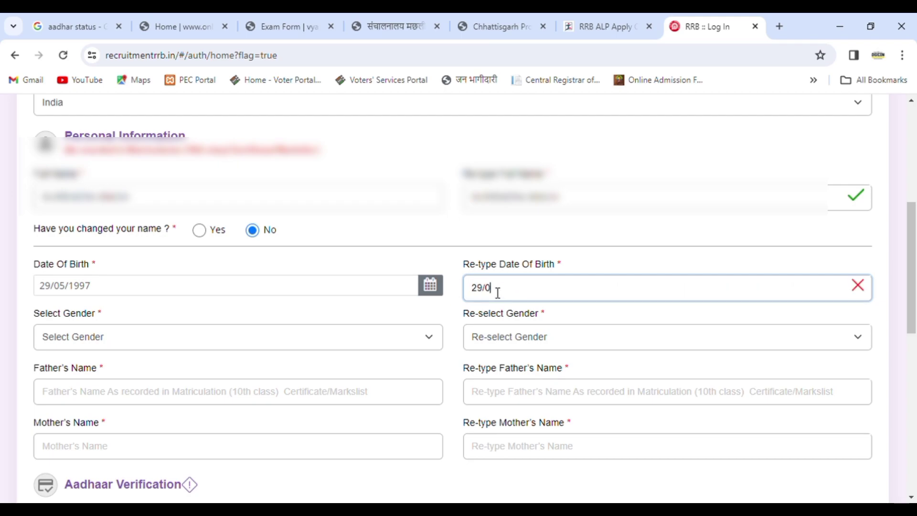
Select Male in both Select Gender and Re-select Gender
click(271, 338)
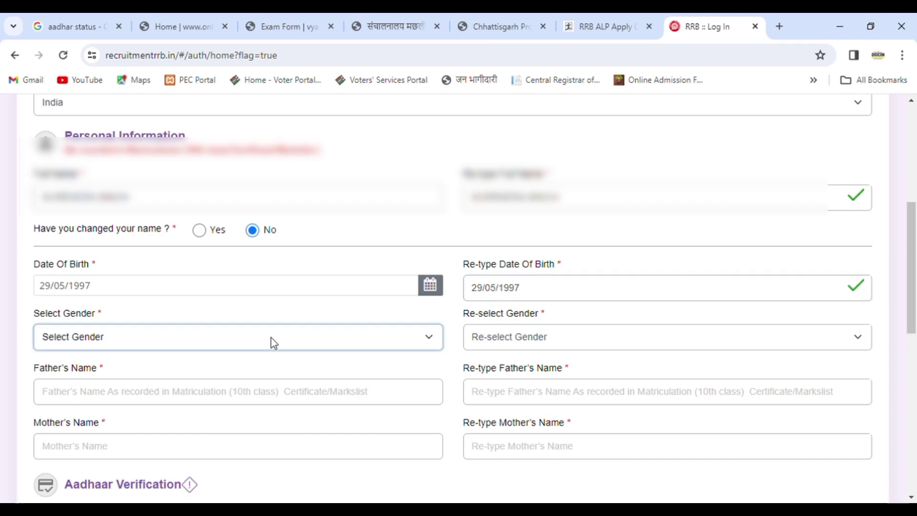
click(144, 370)
click(475, 342)
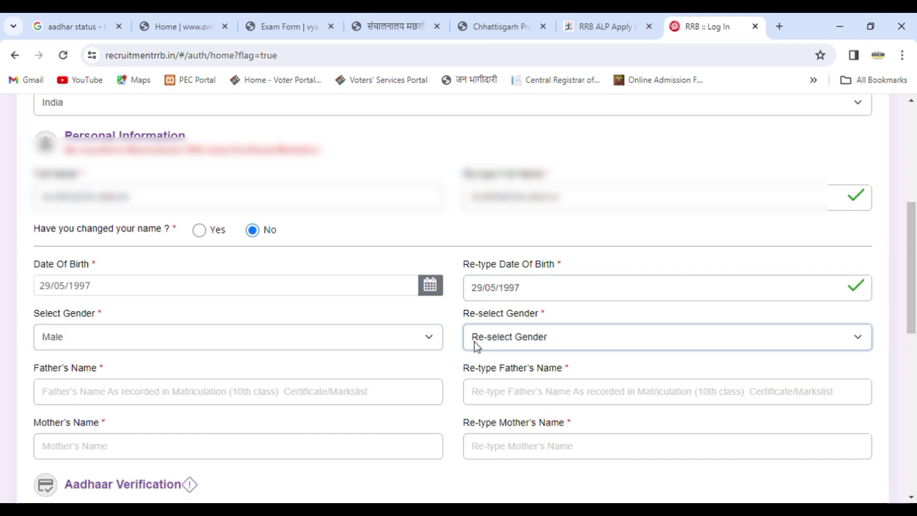
click(479, 369)
Enter the father's name, fix its misspelling, and re-type it to match
click(195, 395)
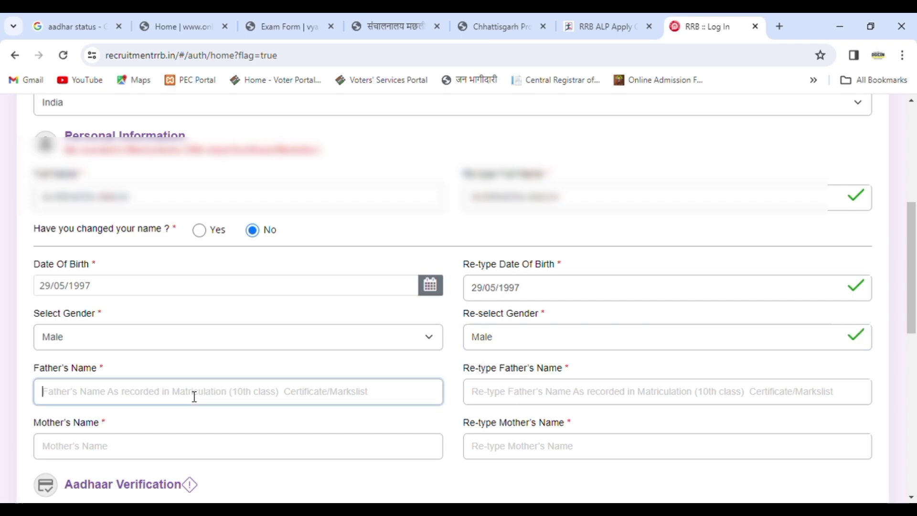
text(RAM)
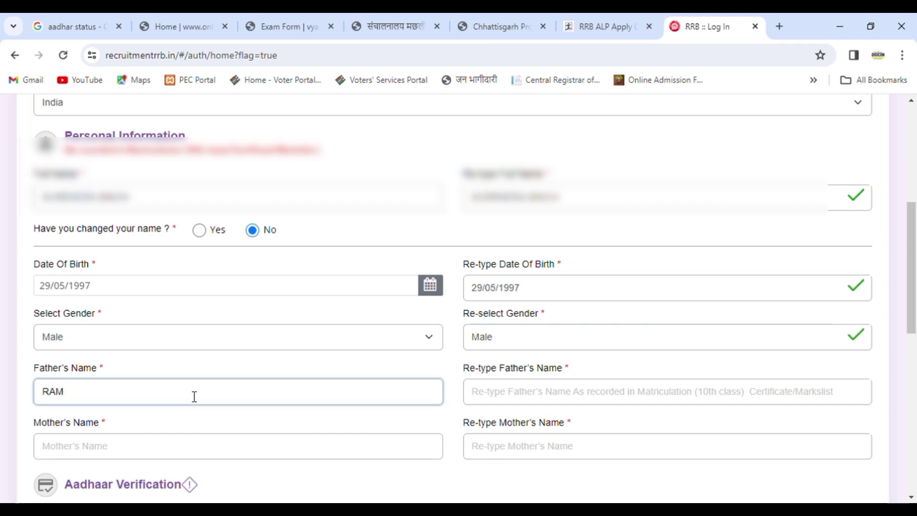
text(NARYAN)
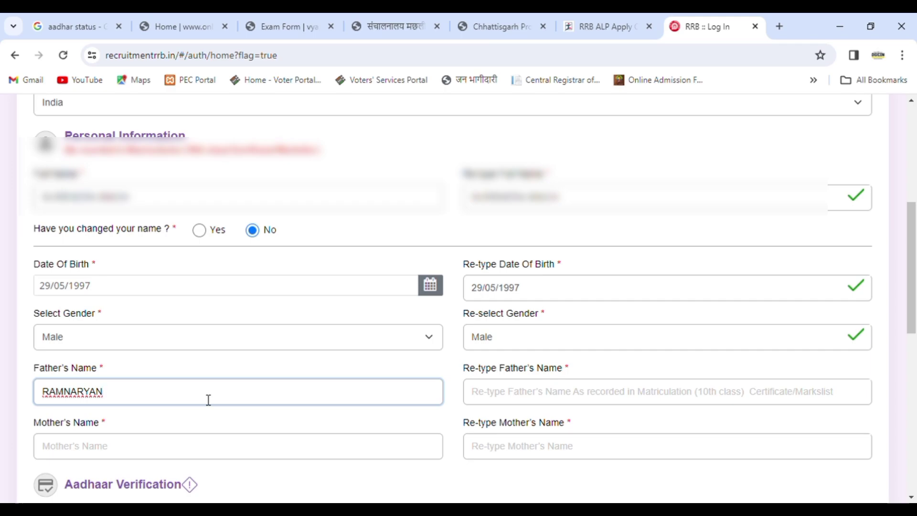
click(92, 393)
text(A)
click(533, 393)
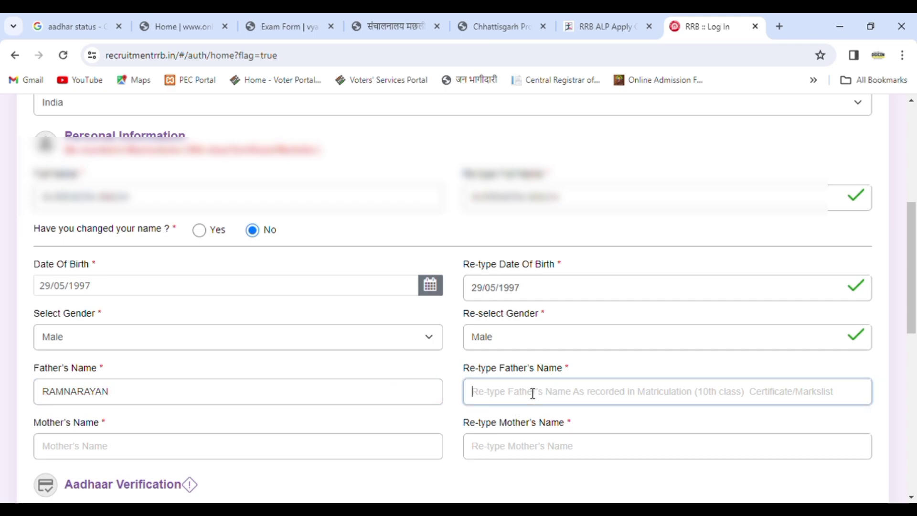
text(RAMNA)
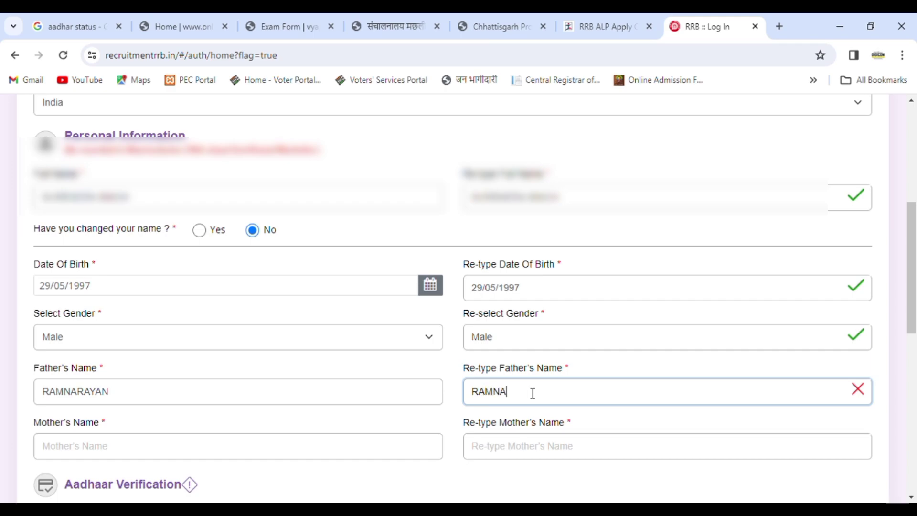
text(RAYAN)
Enter the mother's name correctly after clearing a misspelled first attempt
click(221, 452)
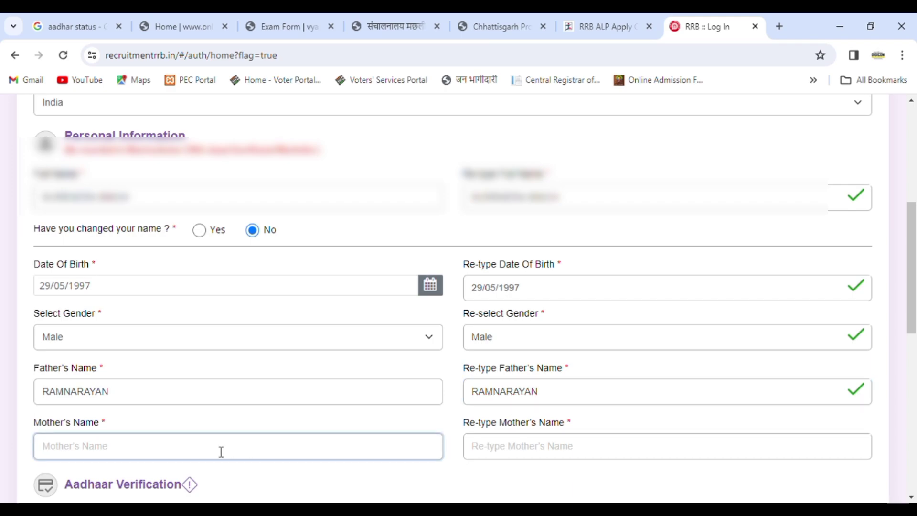
text(POONAM S)
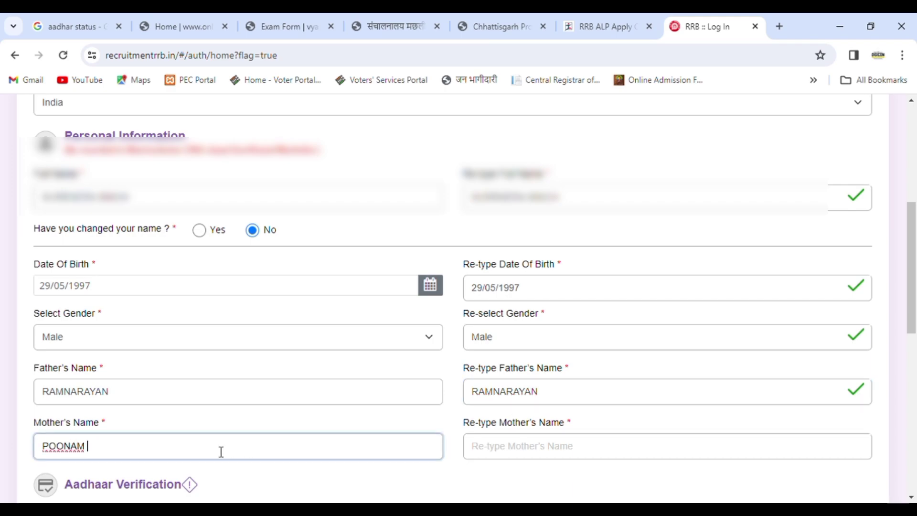
key(ctrl+a)
text(P)
key(BackSpace)
key(Tab)
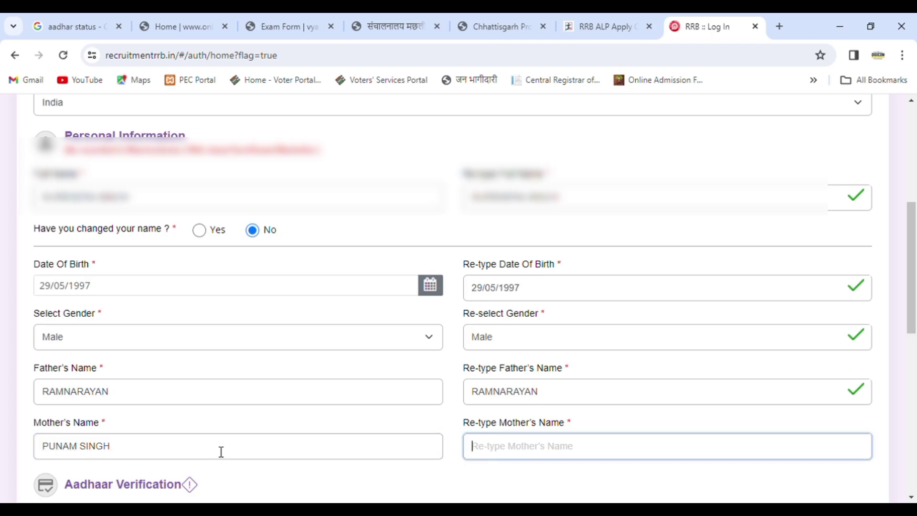
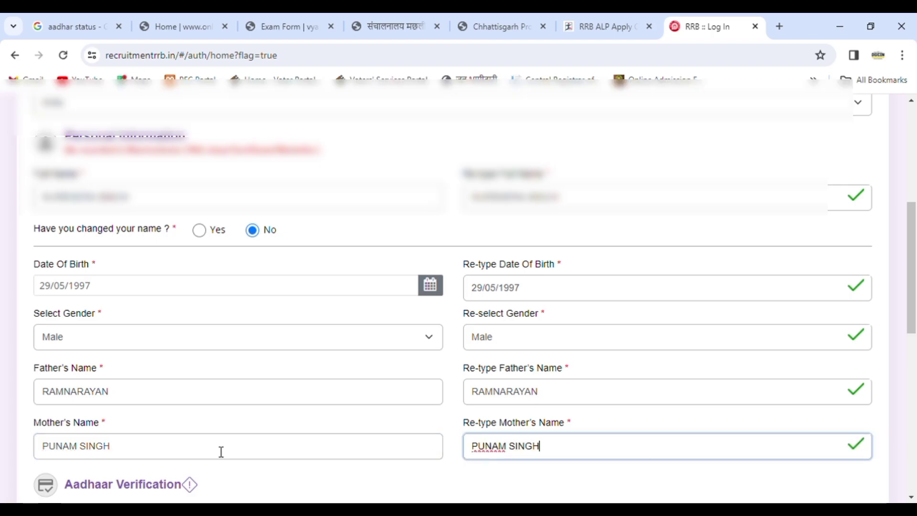
key(Tab)
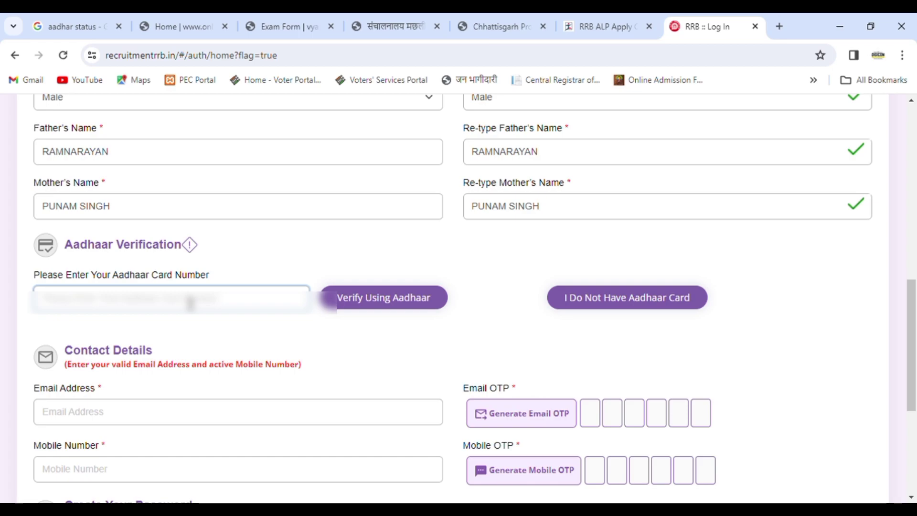
Enter the Aadhaar number and start verification using Aadhaar
text(•)
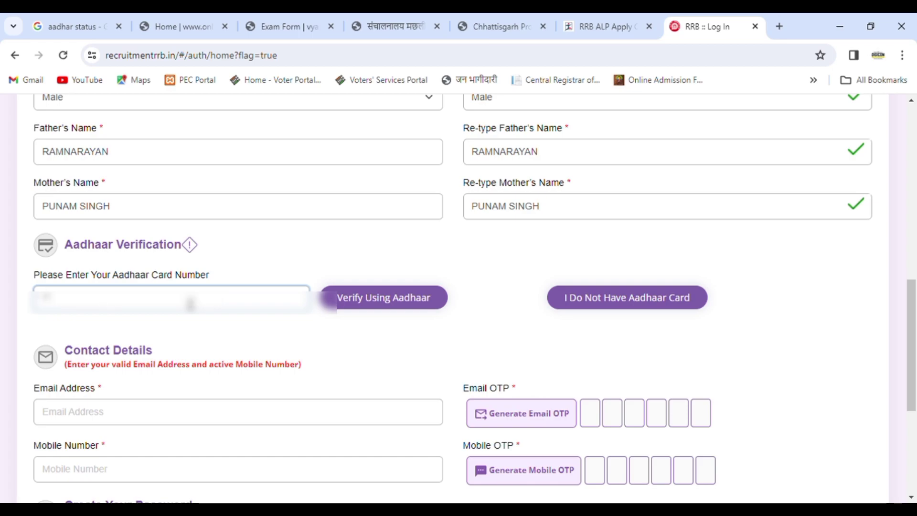
text(••••)
text(123)
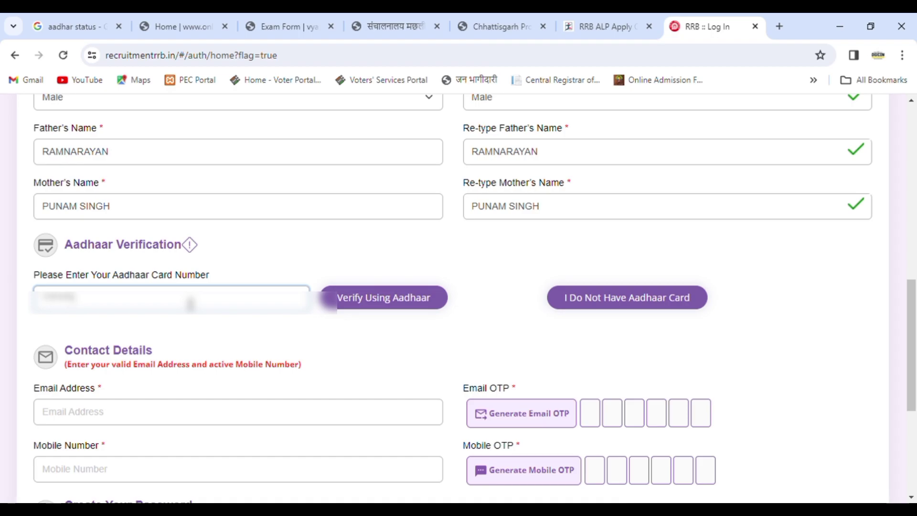
text(123)
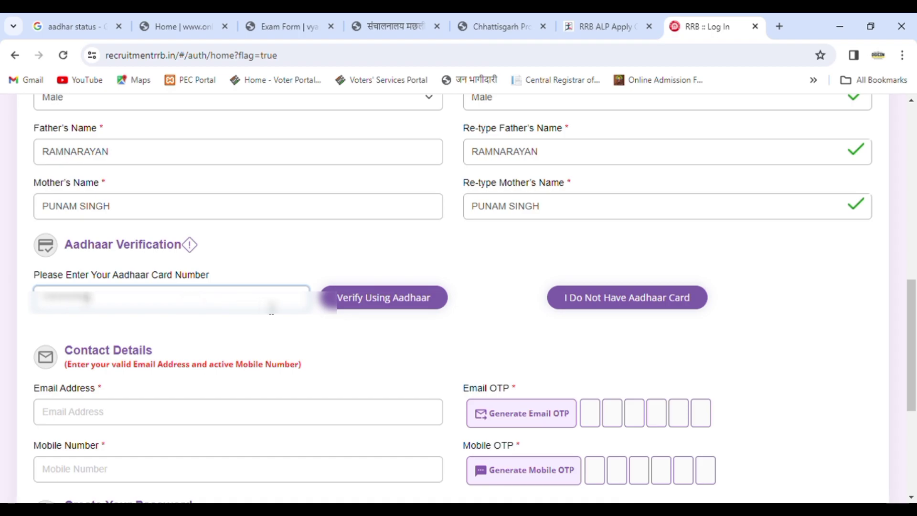
click(385, 301)
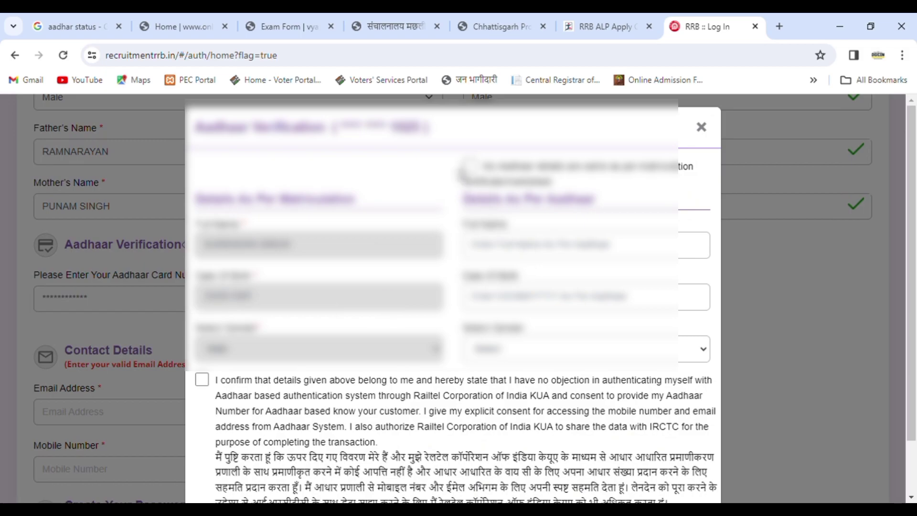
Use the matriculation details, give Aadhaar authentication consent, and submit for verification
click(469, 166)
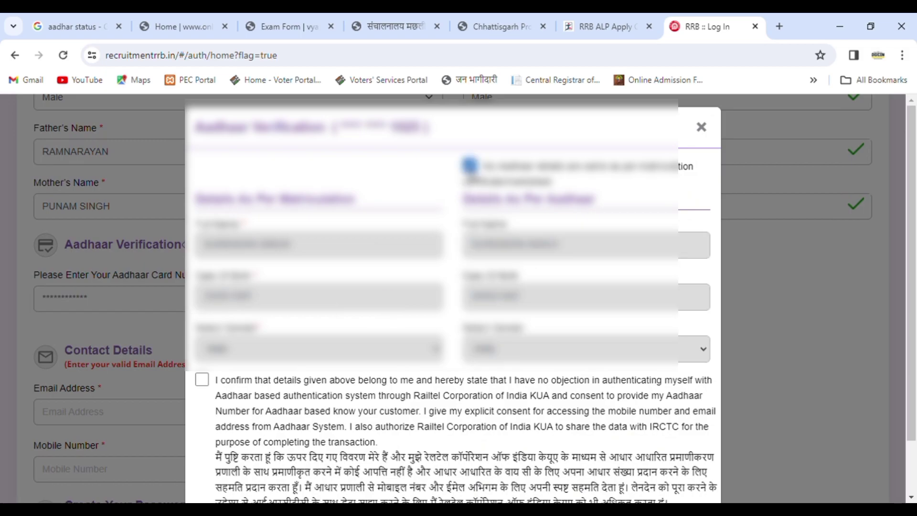
click(202, 379)
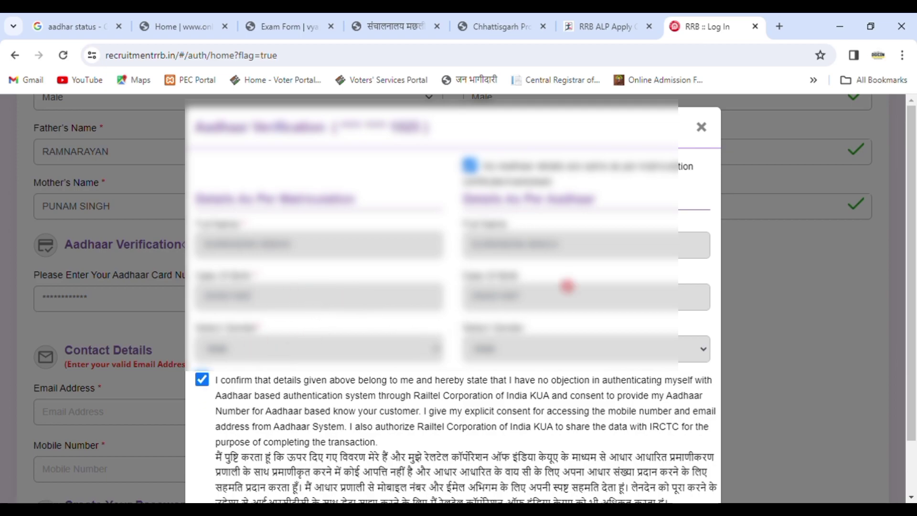
scroll(915, 262, down, 2)
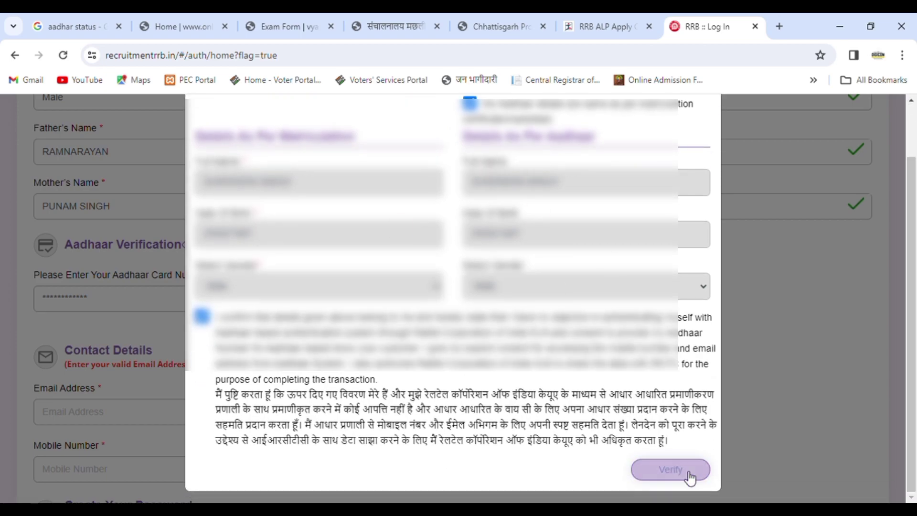
click(671, 469)
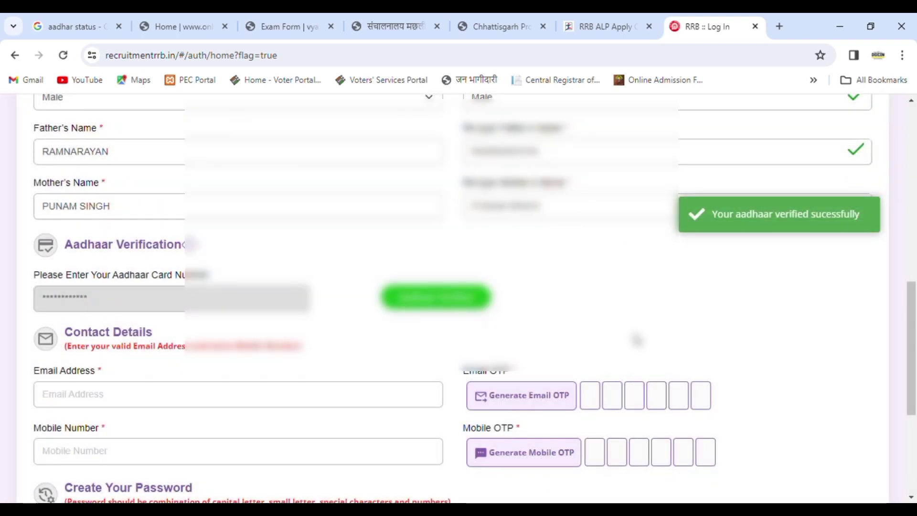
Enter the candidate's e-mail address and request the e-mail OTP
scroll(916, 420, down, 5)
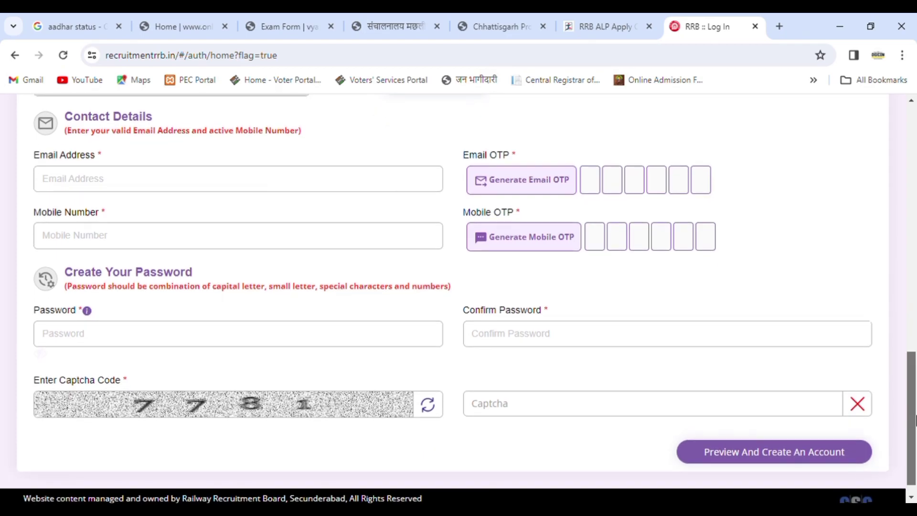
click(165, 184)
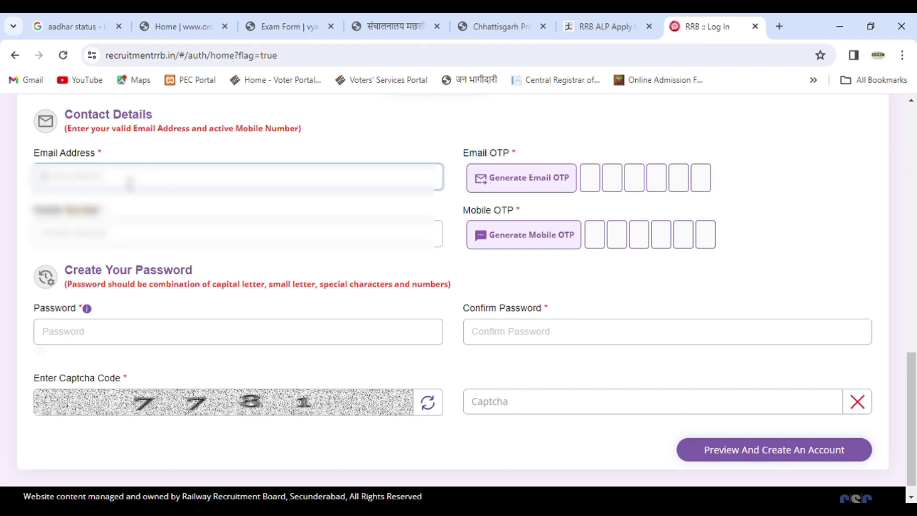
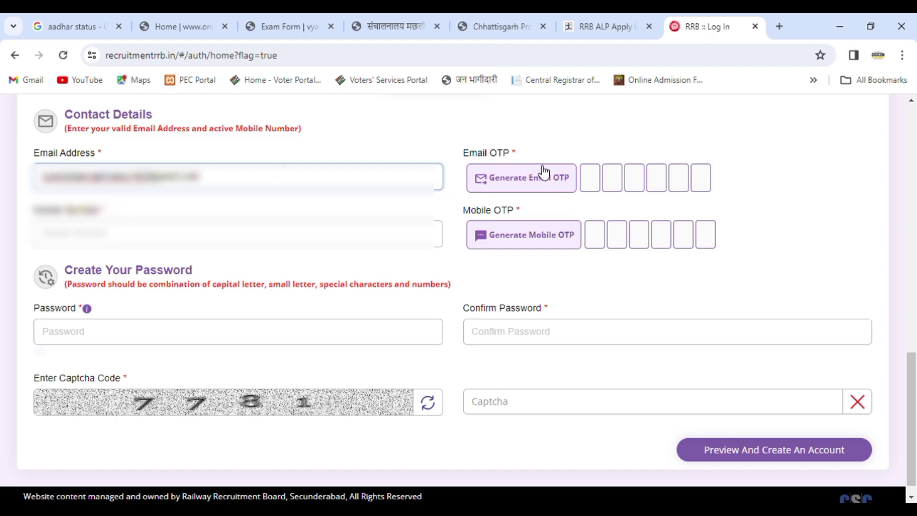
click(533, 184)
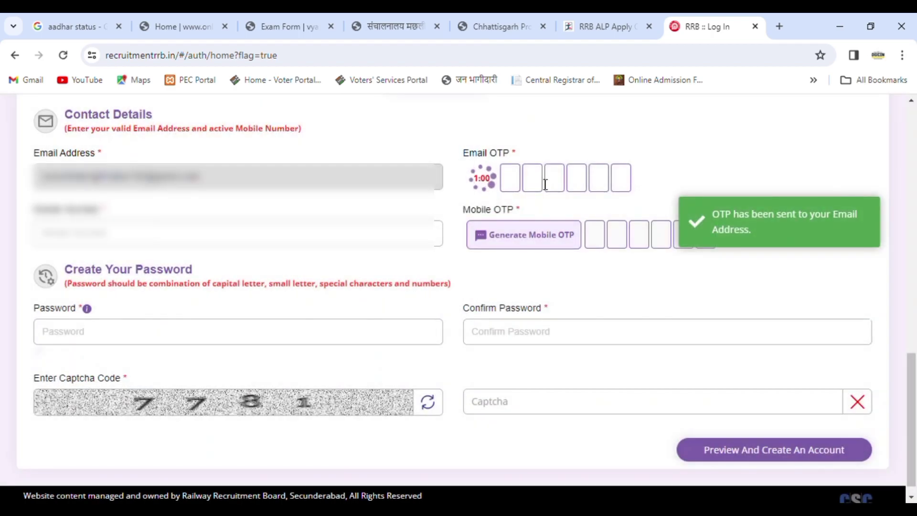
click(518, 186)
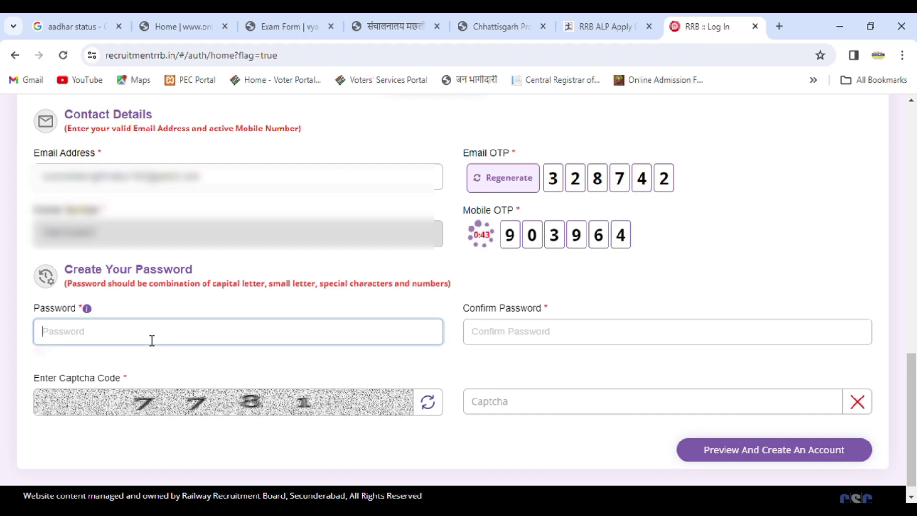
Enter and confirm the account password, then fill in captcha code 7781
text(••••••••)
click(510, 332)
text(•)
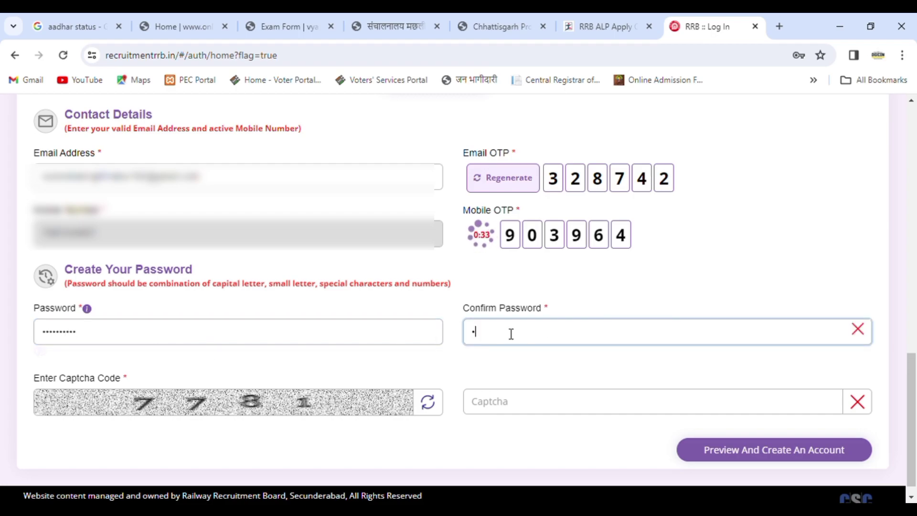
text(•••••••••)
click(524, 401)
text(7781)
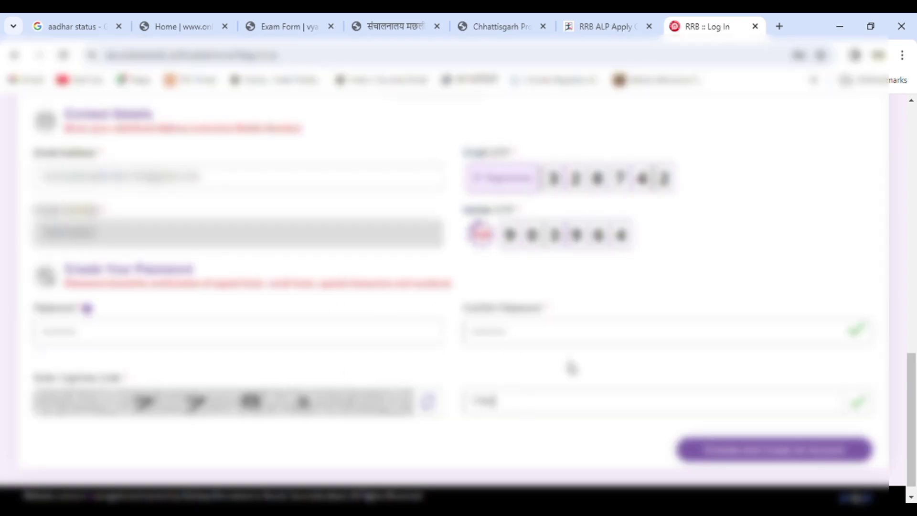
Review the completed registration form, then open the preview of the entered details
drag(913, 400, 910, 200)
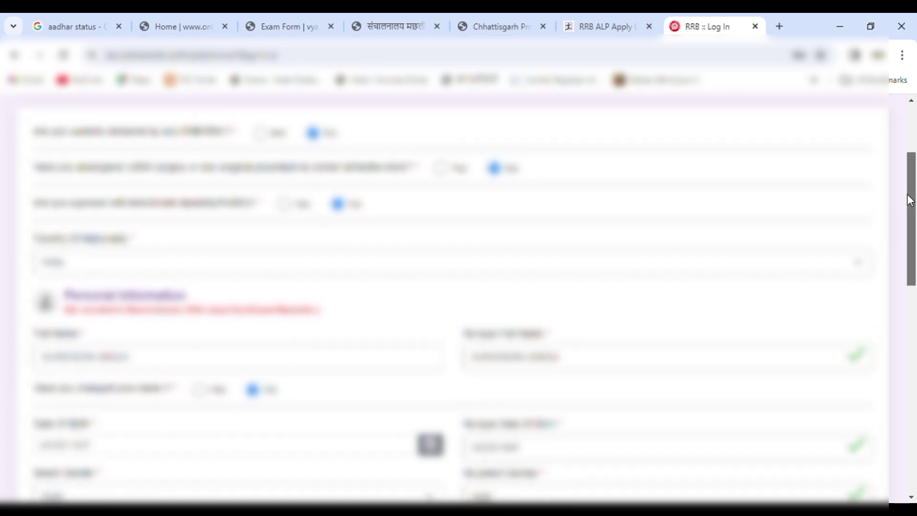
drag(910, 201, 915, 262)
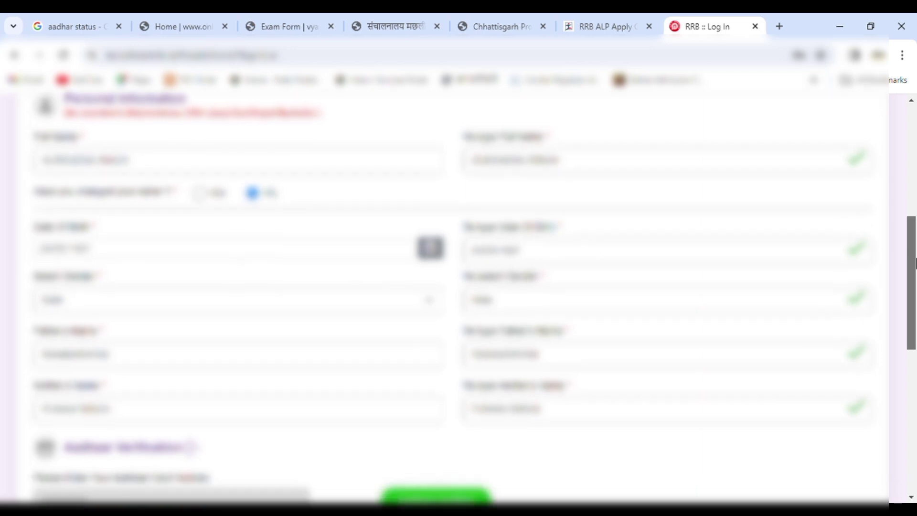
drag(916, 263, 915, 304)
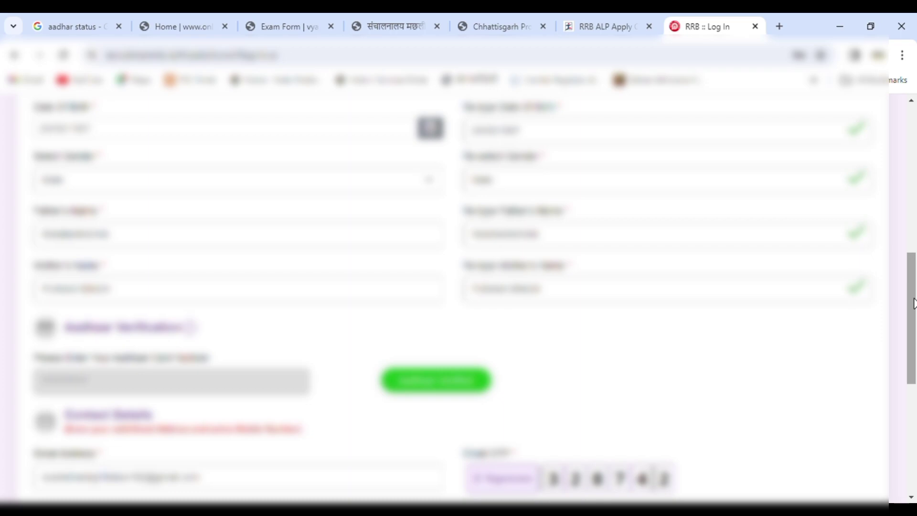
drag(914, 303, 915, 430)
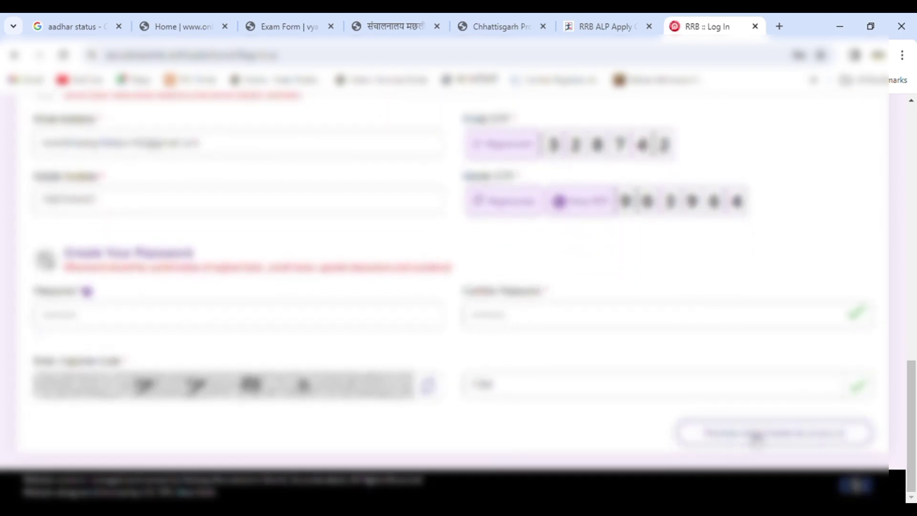
click(755, 436)
drag(916, 201, 916, 319)
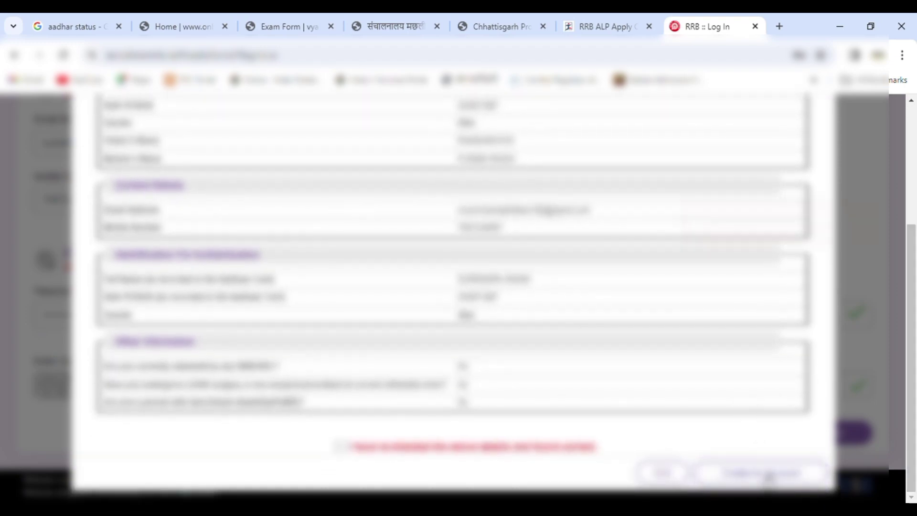
Tick the preview's declaration, create the account and accept the no-modification warning
click(768, 475)
click(341, 446)
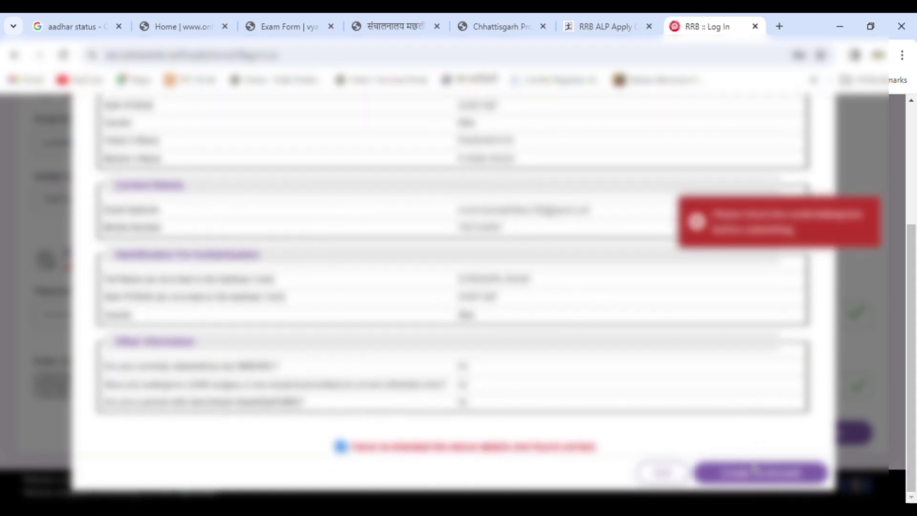
click(760, 473)
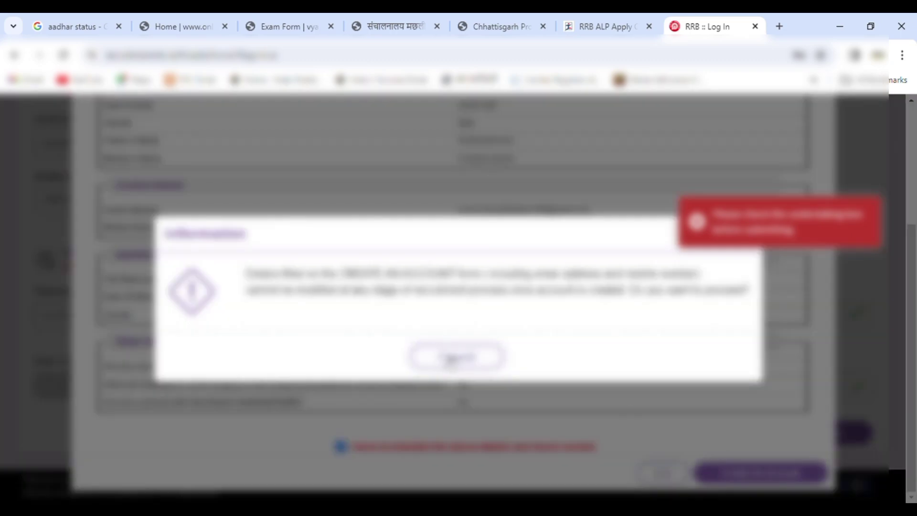
click(444, 359)
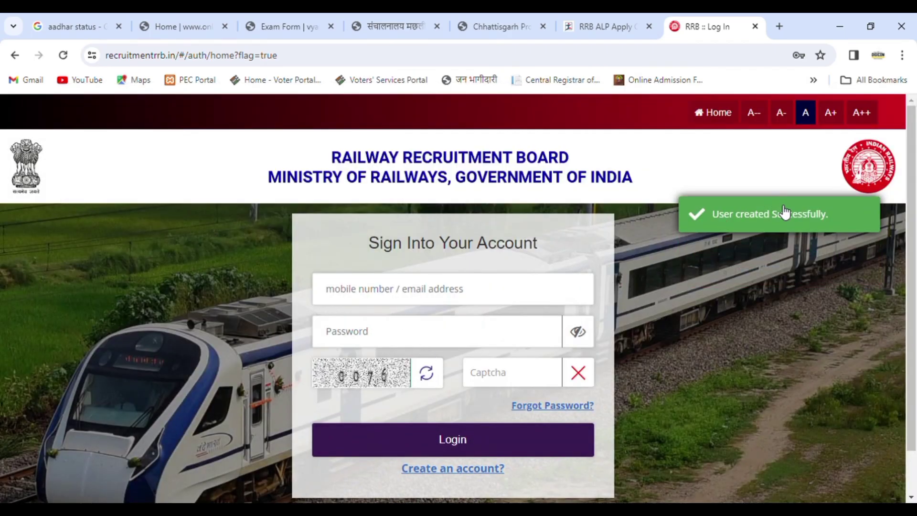
Sign in with the registered mobile number, the account password and the captcha
click(377, 295)
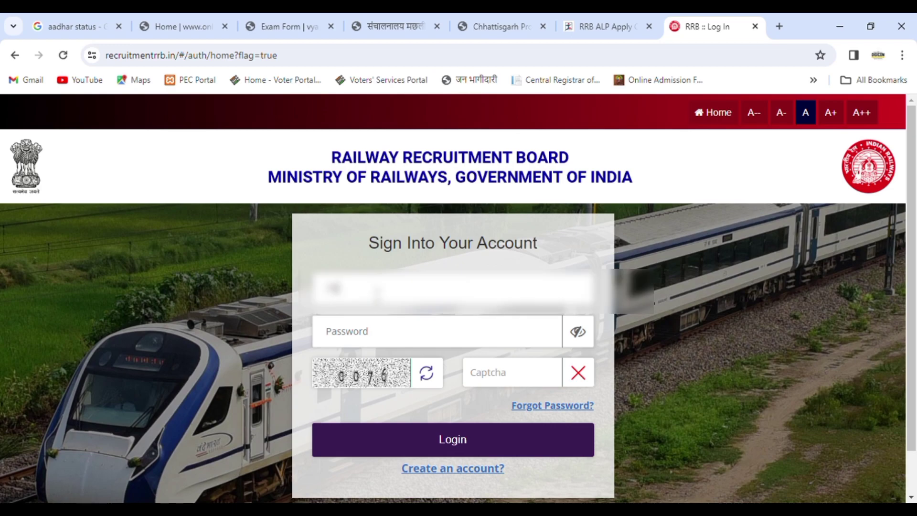
key(BackSpace)
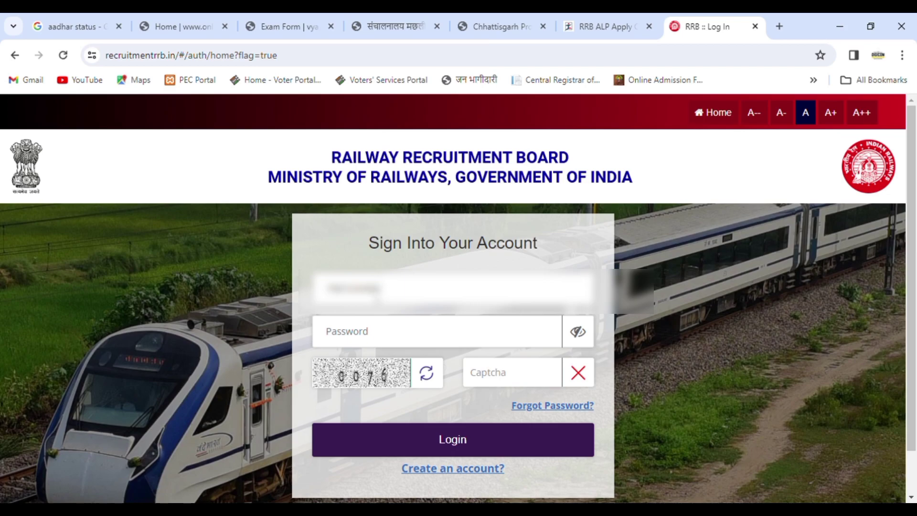
click(368, 331)
text(*)
text(******)
text(****)
text(0076)
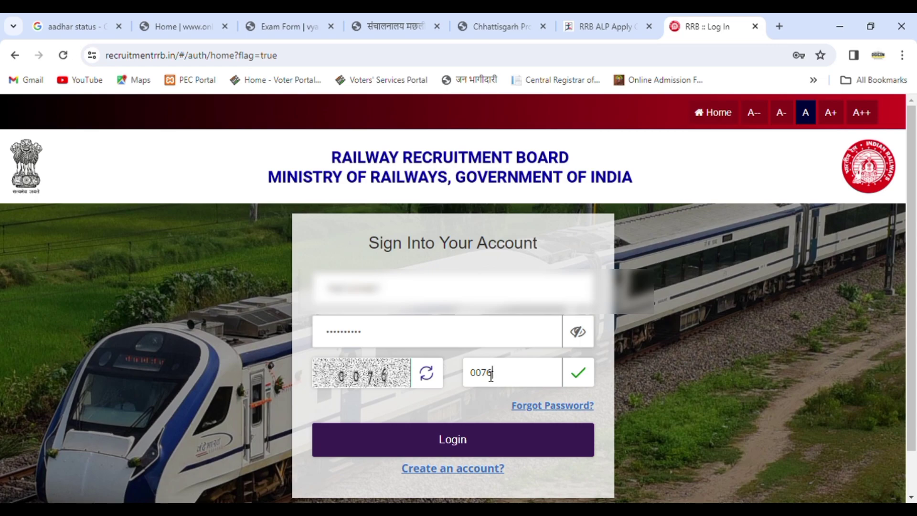
click(471, 440)
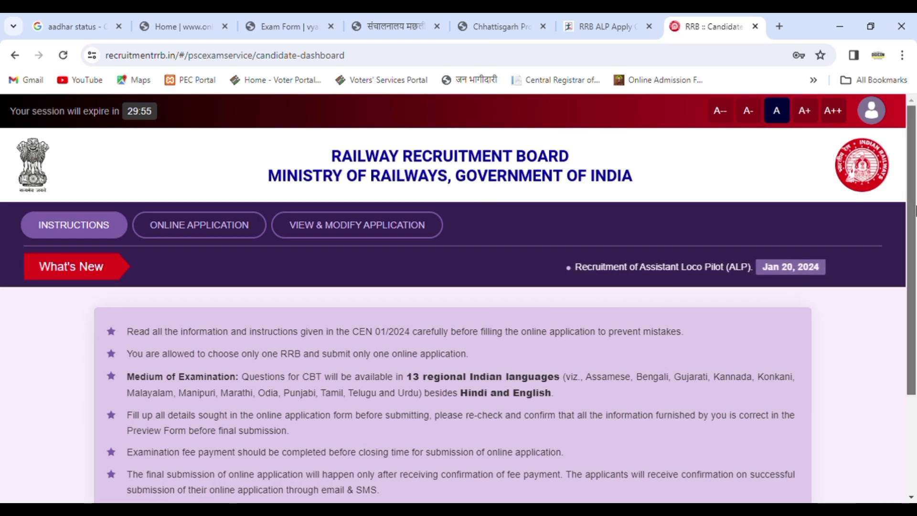
Open the Online Application section and choose RRB Bilaspur
scroll(846, 316, down, 3)
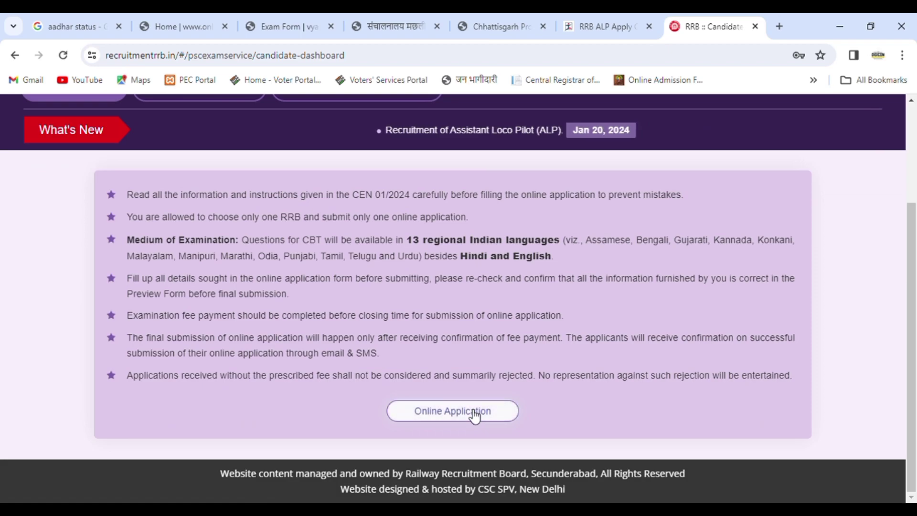
click(469, 403)
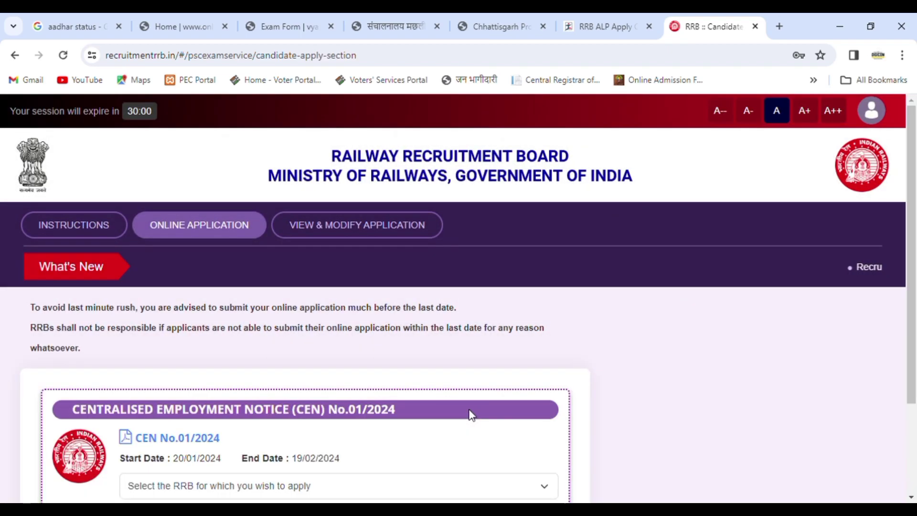
scroll(313, 377, down, 2)
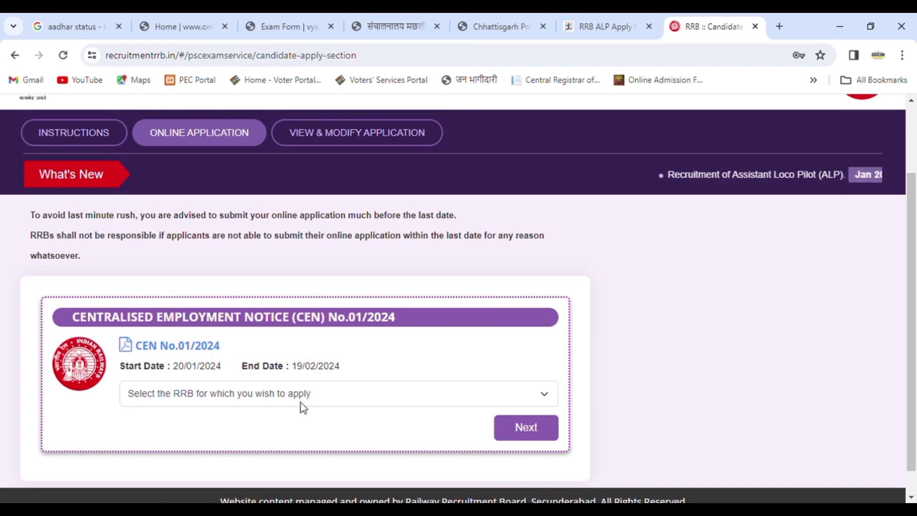
click(301, 403)
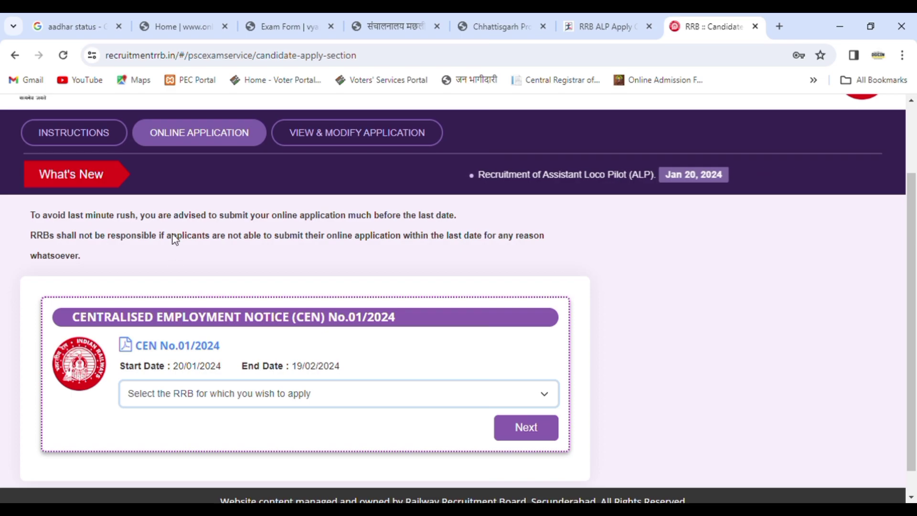
click(173, 234)
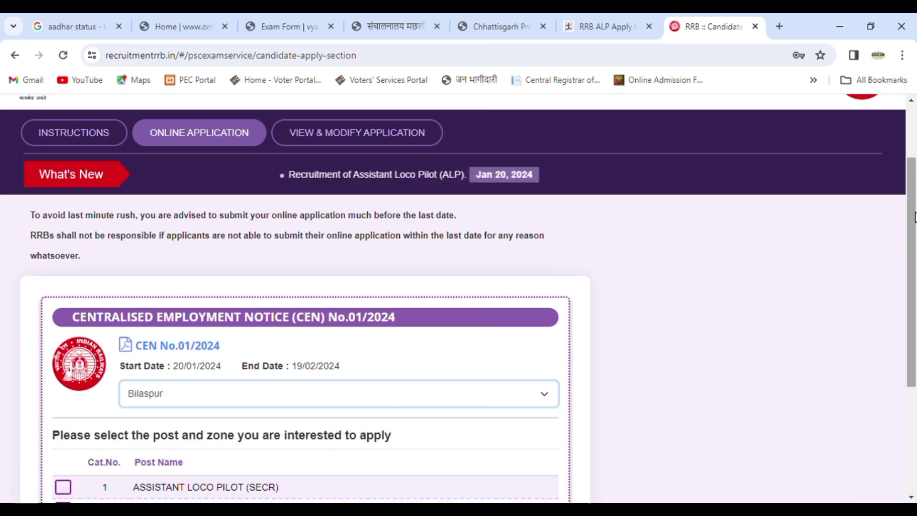
Select both Assistant Loco Pilot posts (SECR and CR), accept the zone agreement, and continue
scroll(910, 242, down, 3)
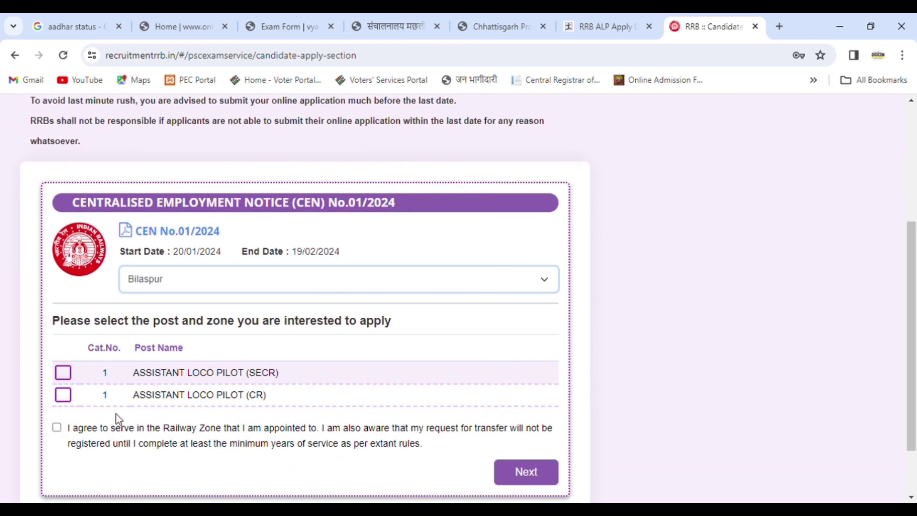
click(72, 375)
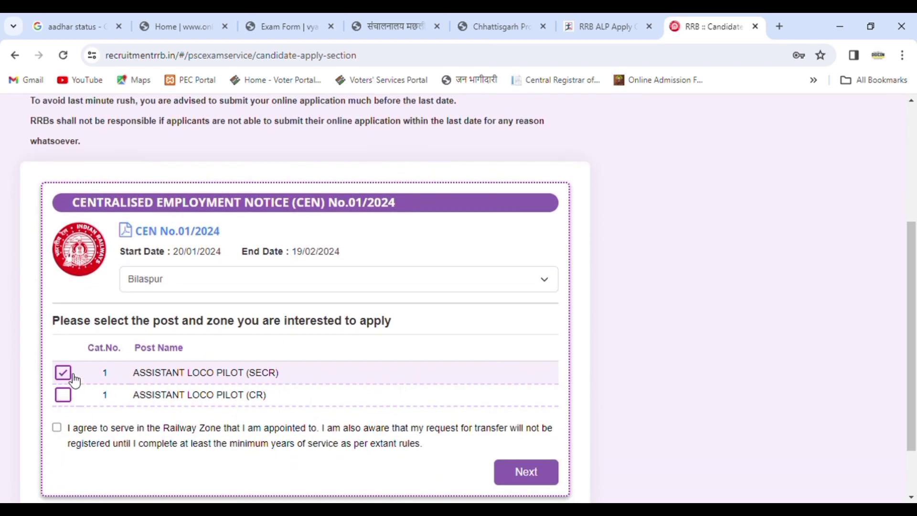
click(70, 396)
click(57, 427)
click(551, 479)
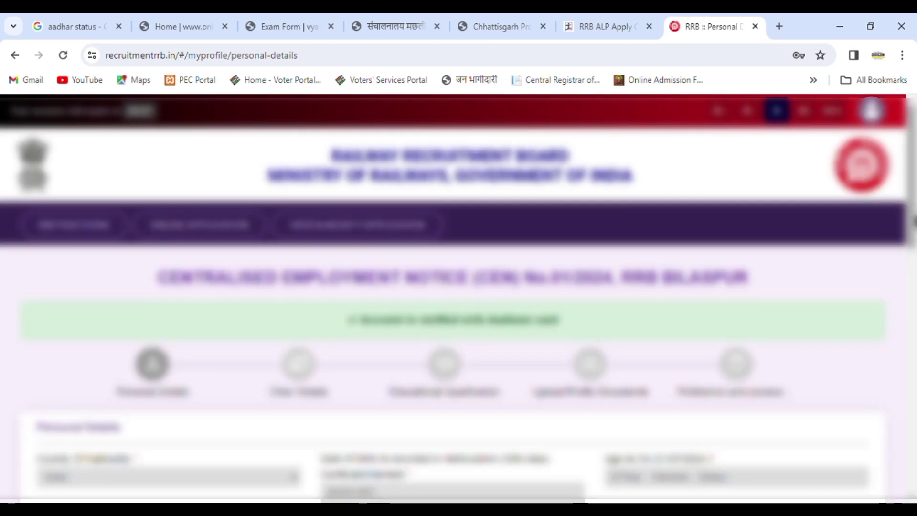
scroll(348, 227, down, 4)
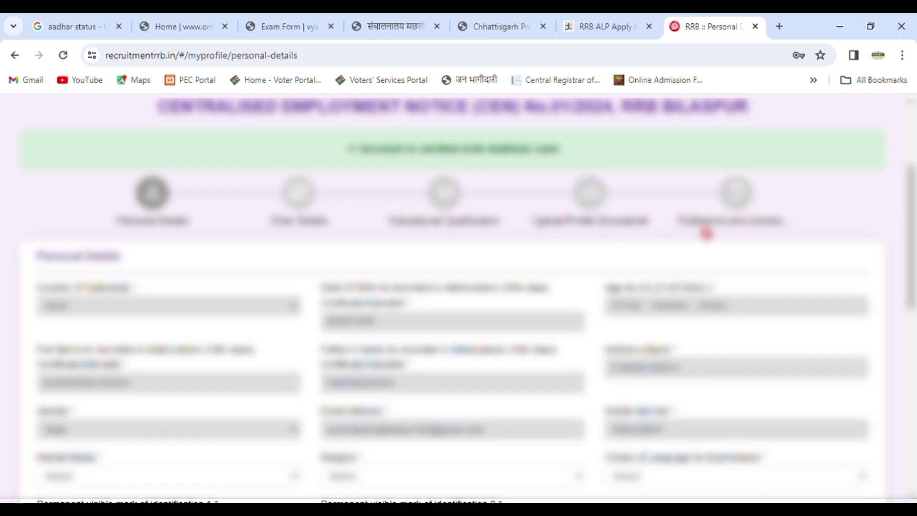
Set marital status to Unmarried, religion to Hindu and examination language to Hindi
drag(912, 242, 916, 363)
click(185, 138)
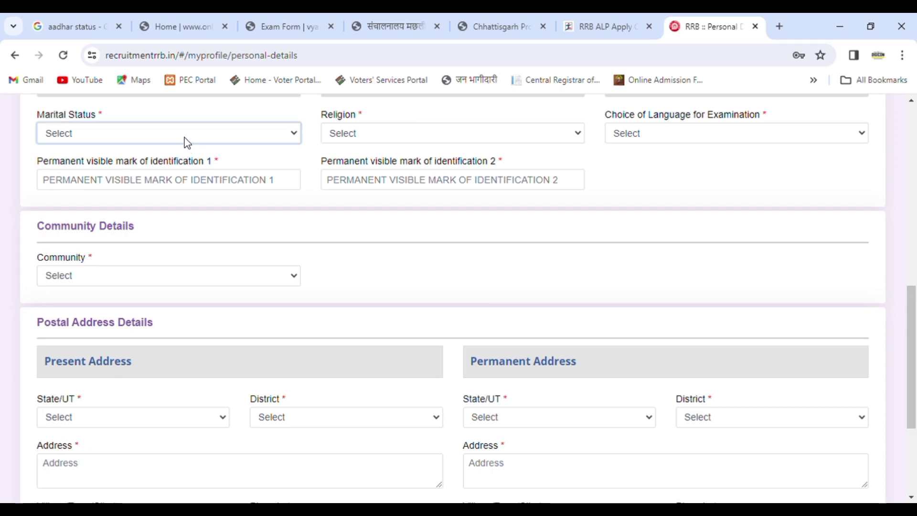
click(126, 164)
click(365, 142)
click(365, 168)
click(662, 133)
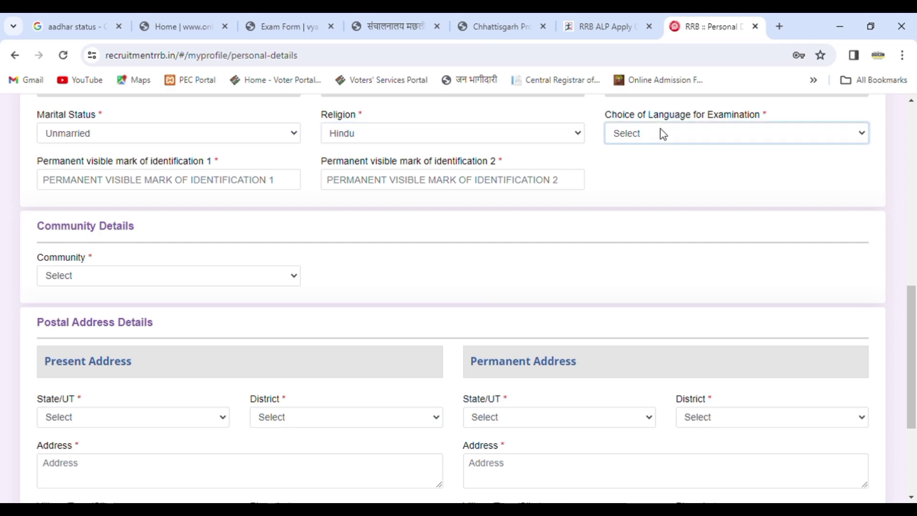
click(653, 187)
key(Down)
Enter identification marks 'CUT ON FORHEAD' and 'MOLE ON CHEST'
click(76, 186)
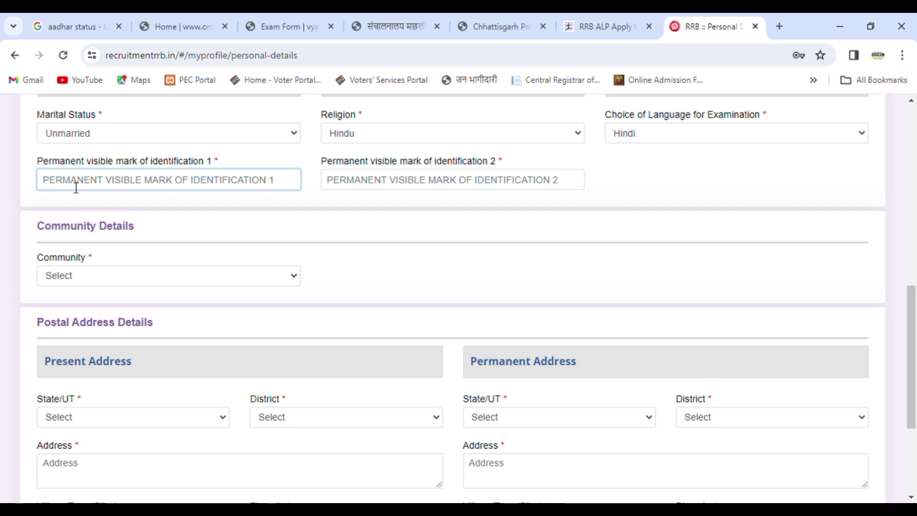
text(CUT)
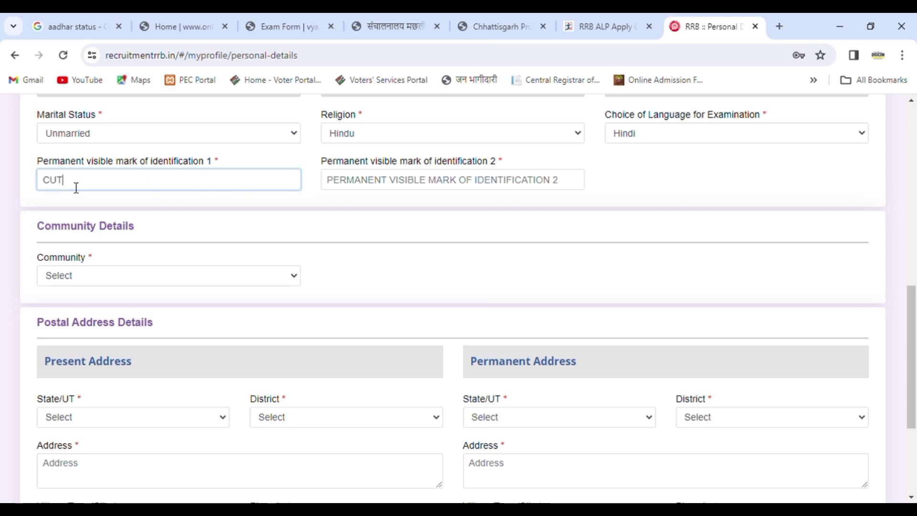
text( ON FORHEAD)
click(383, 186)
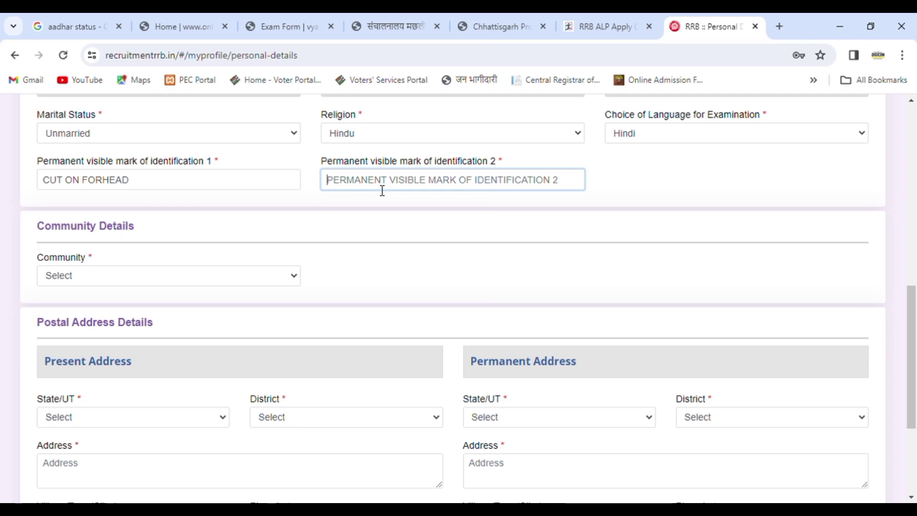
text(MOLR)
key(BackSpace)
text(E )
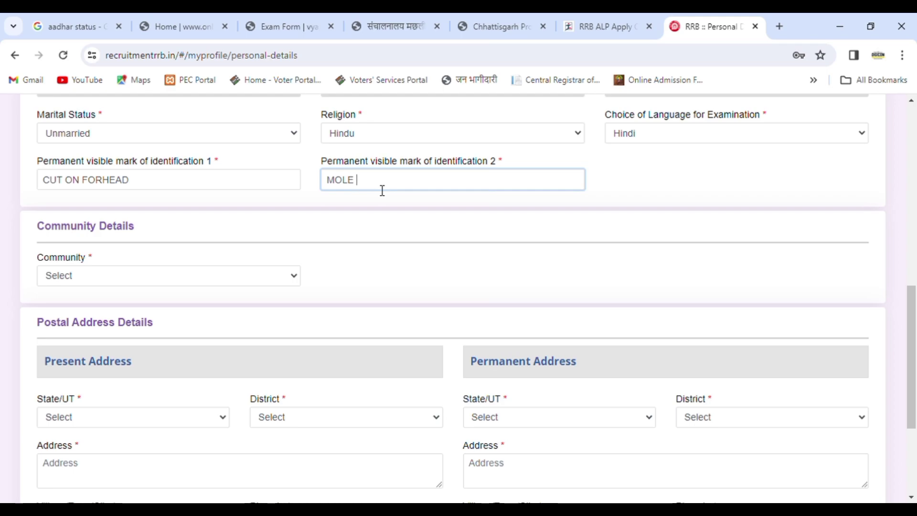
text(ON CHEST)
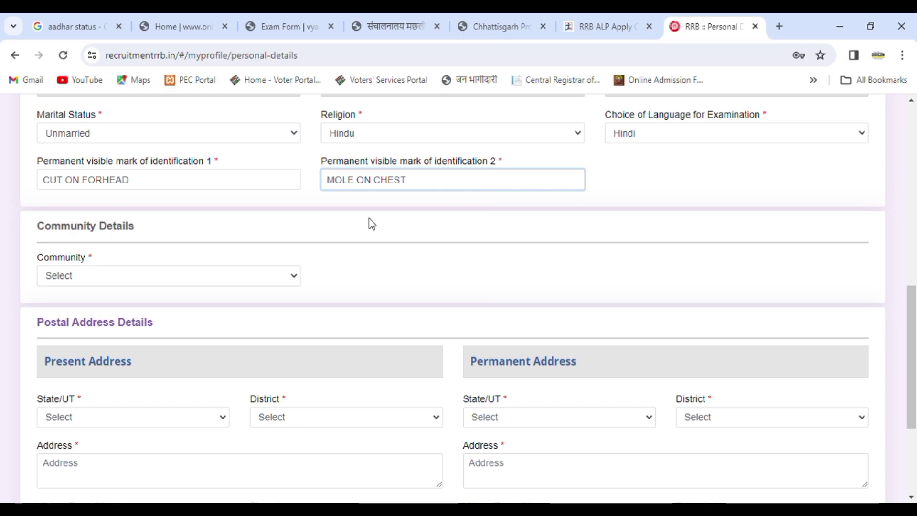
Pick EWS and accept its notice, then change Community to UR (Unreserved)
click(187, 282)
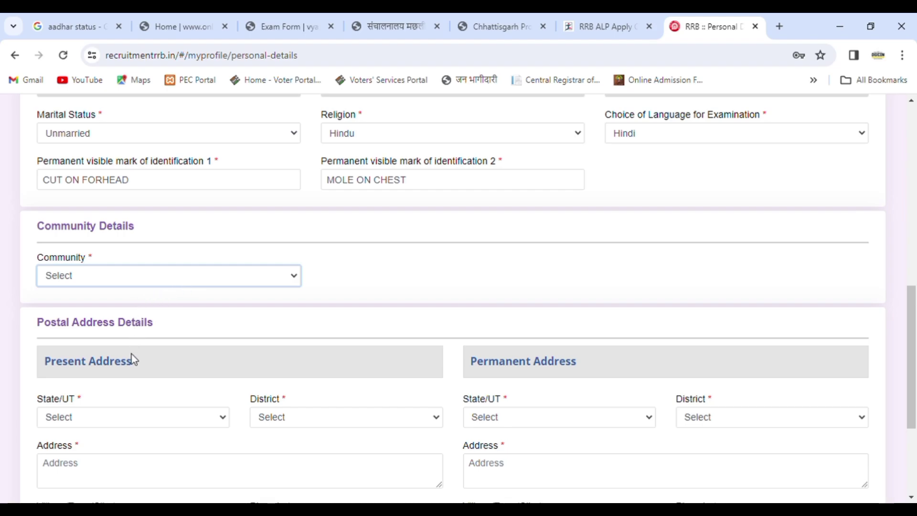
key(e)
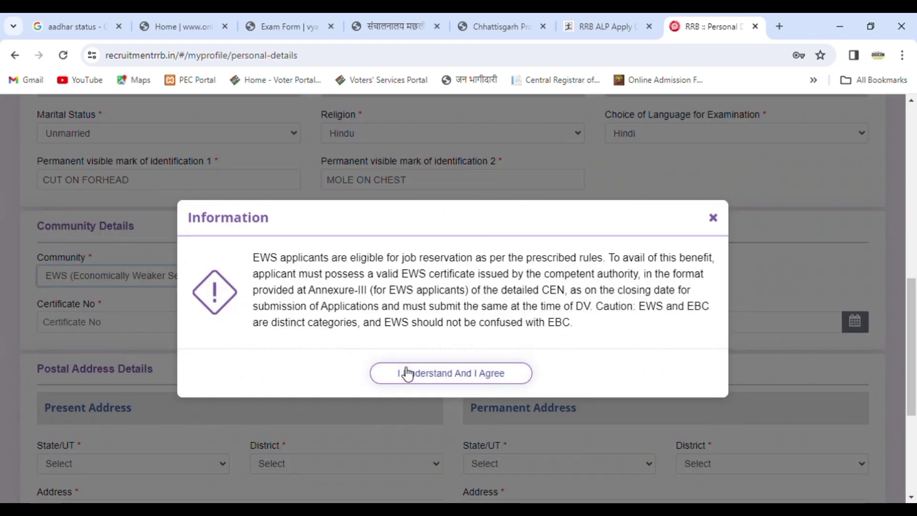
click(402, 371)
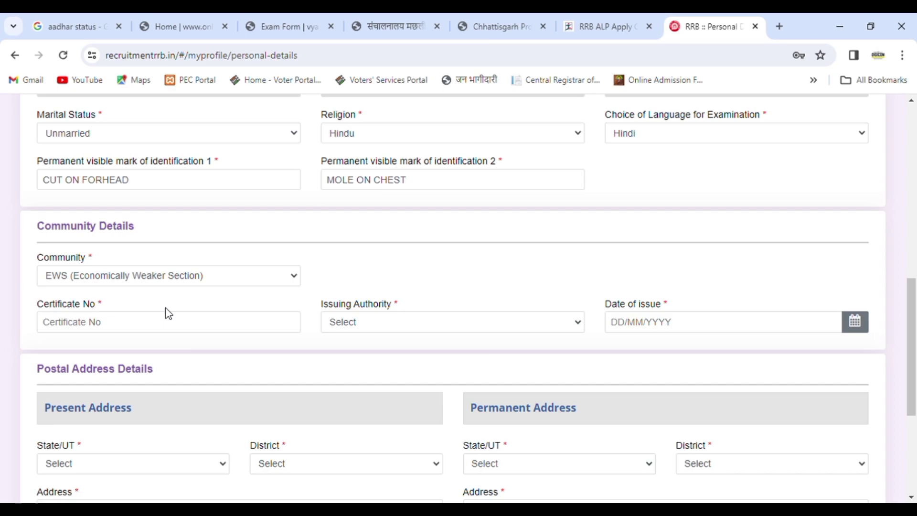
click(170, 280)
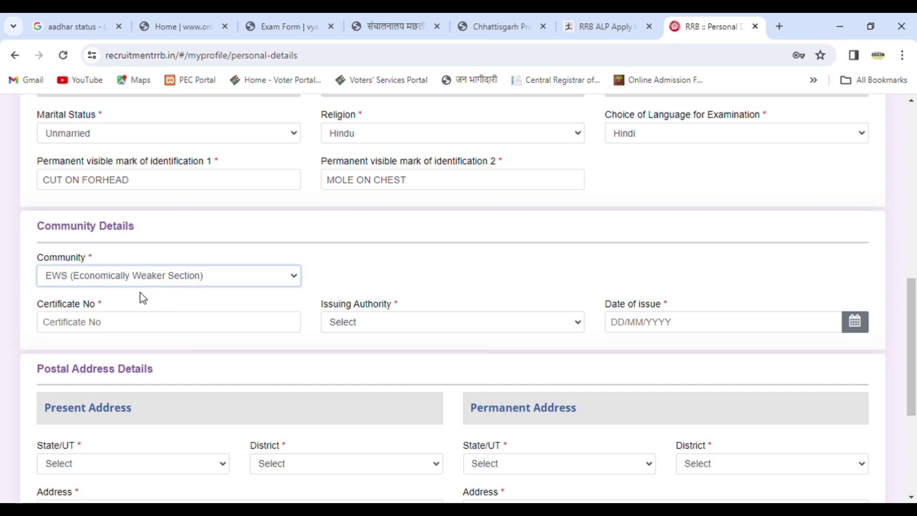
click(119, 310)
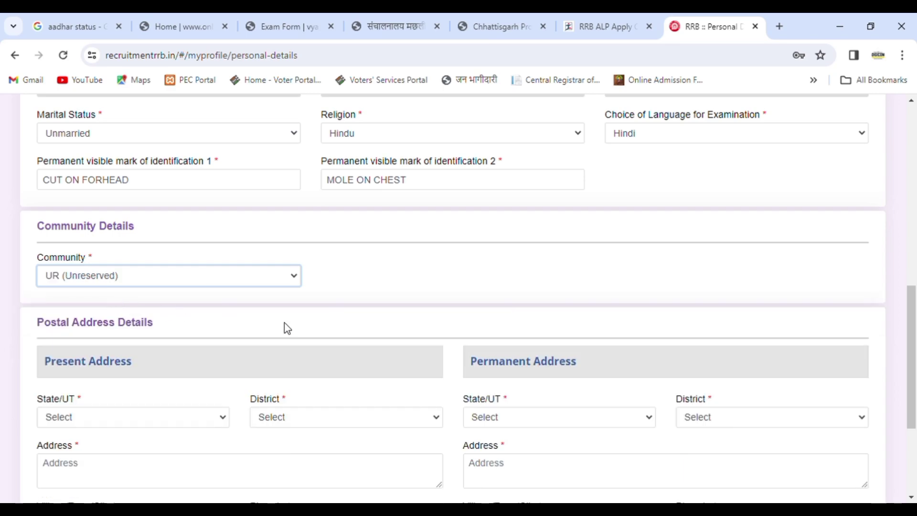
drag(913, 337, 915, 404)
Choose the present address state and district and enter the street address line
click(166, 236)
key(Down)
key(Down)
key(Down)
key(Down)
key(Down)
key(Down)
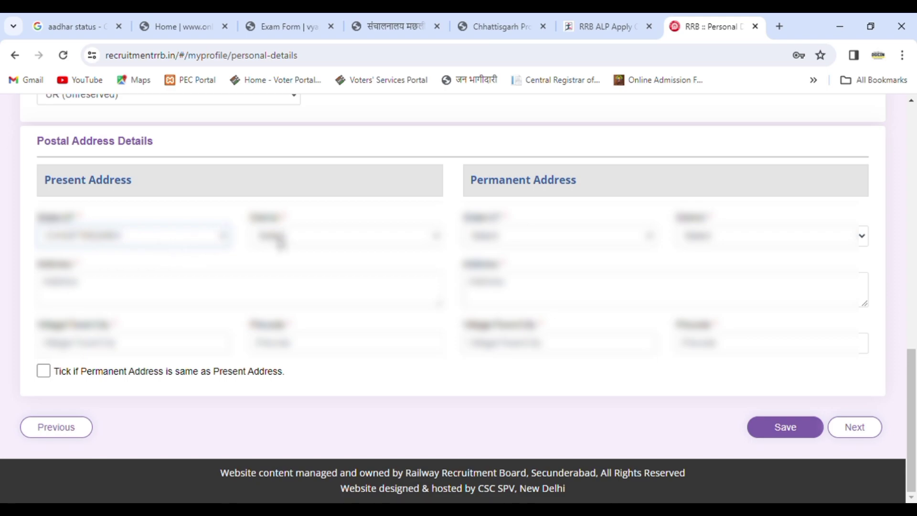
key(Down)
key(Down)
key(Down)
key(Down)
text(A)
key(BackSpace)
text(A)
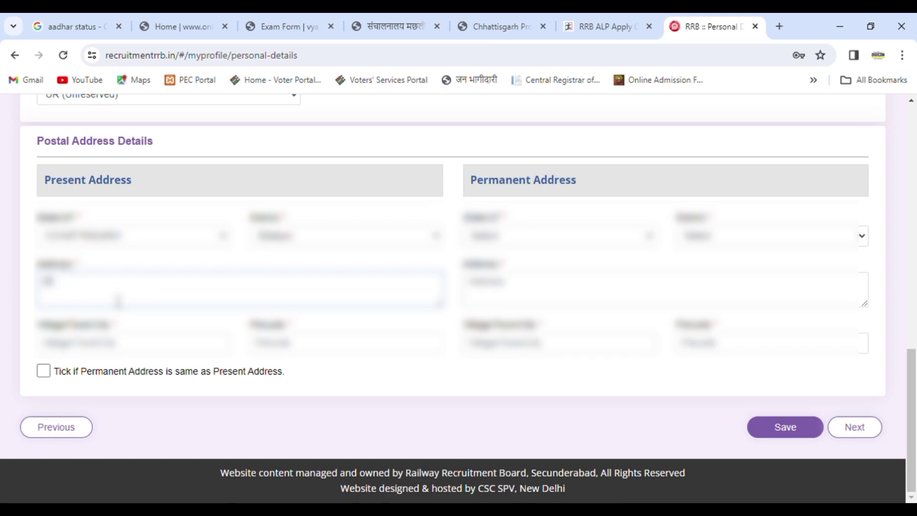
text(t)
key(BackSpace)
text(A)
key(BackSpace)
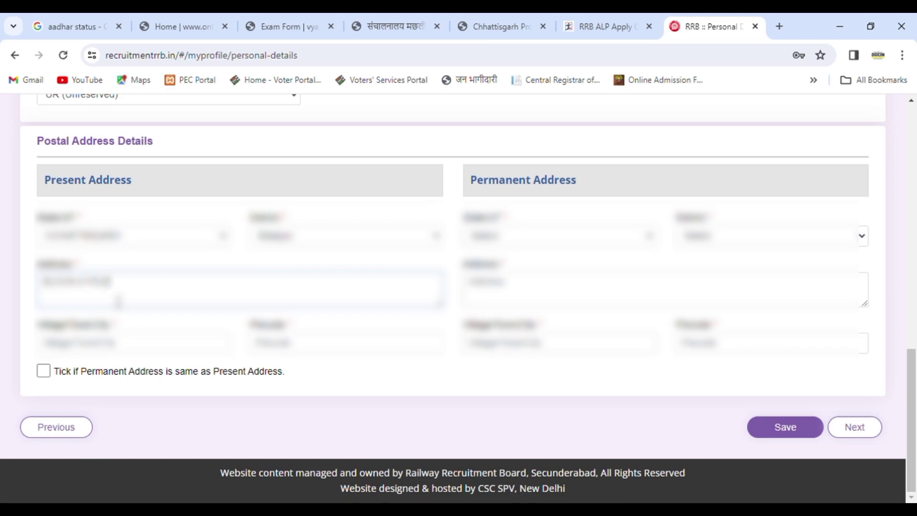
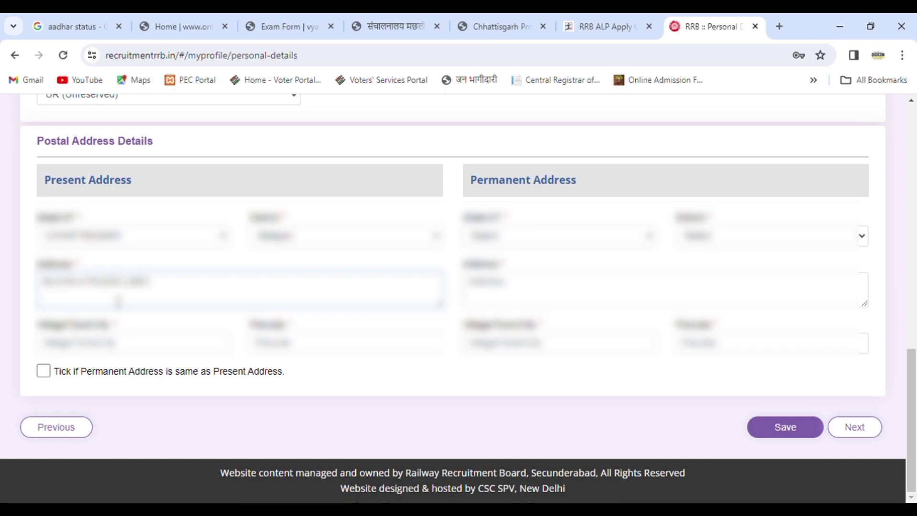
Enter the city and pincode, copy to permanent address, and save the personal details
click(134, 342)
click(105, 343)
text(BILASPUR)
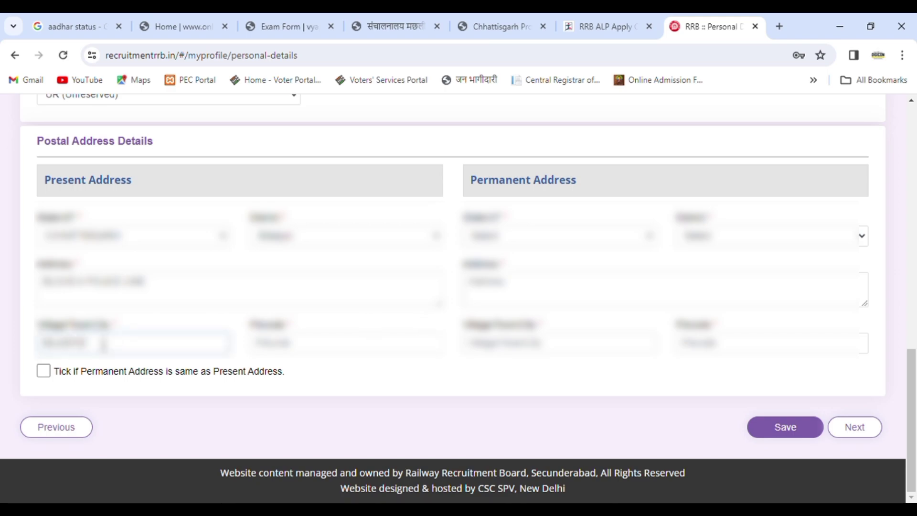
click(295, 350)
text(495001)
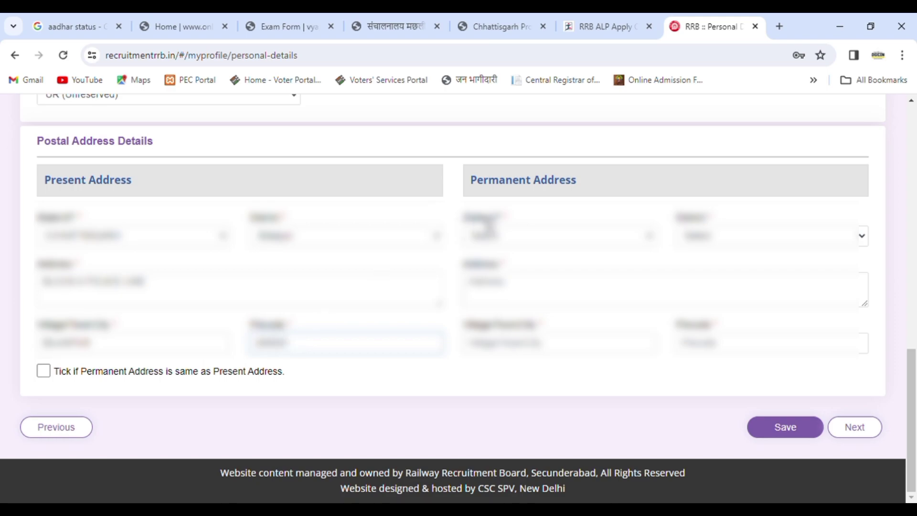
click(41, 374)
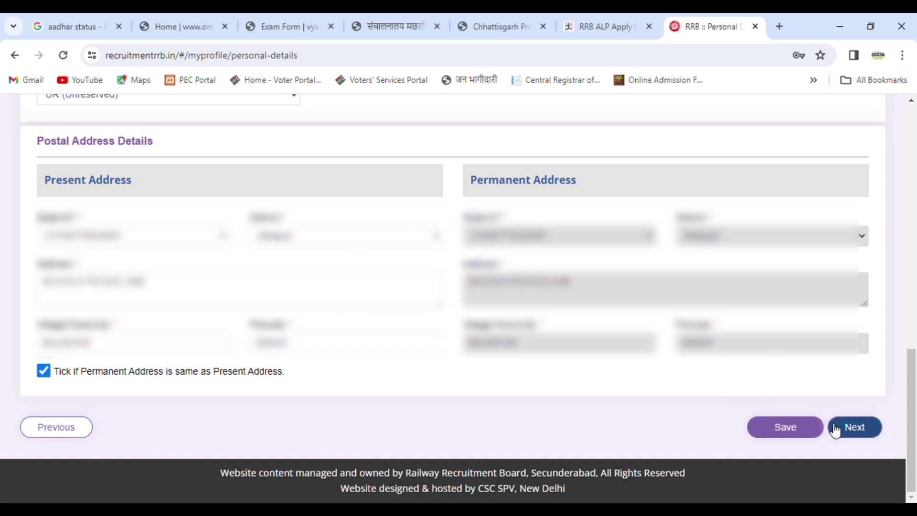
click(804, 439)
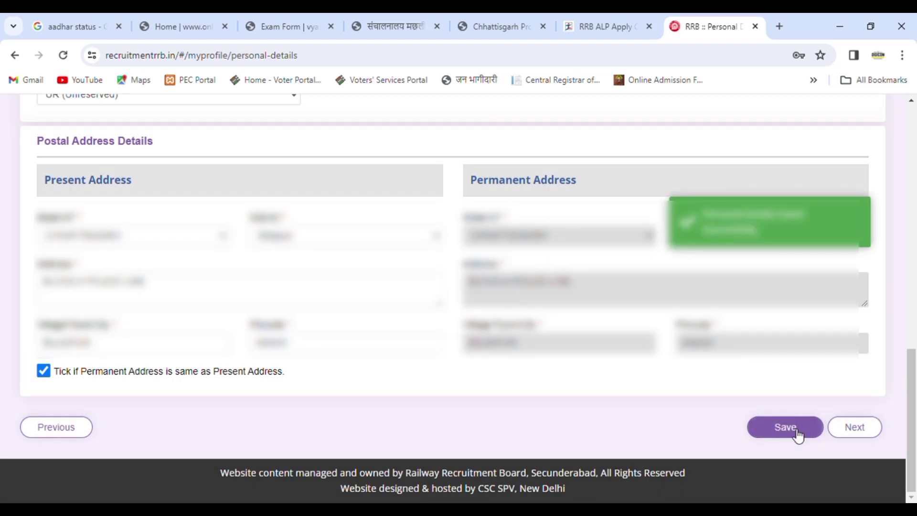
On Other Details, answer No to ex-serviceman, EBC certificate and Indian Railways employee
click(860, 427)
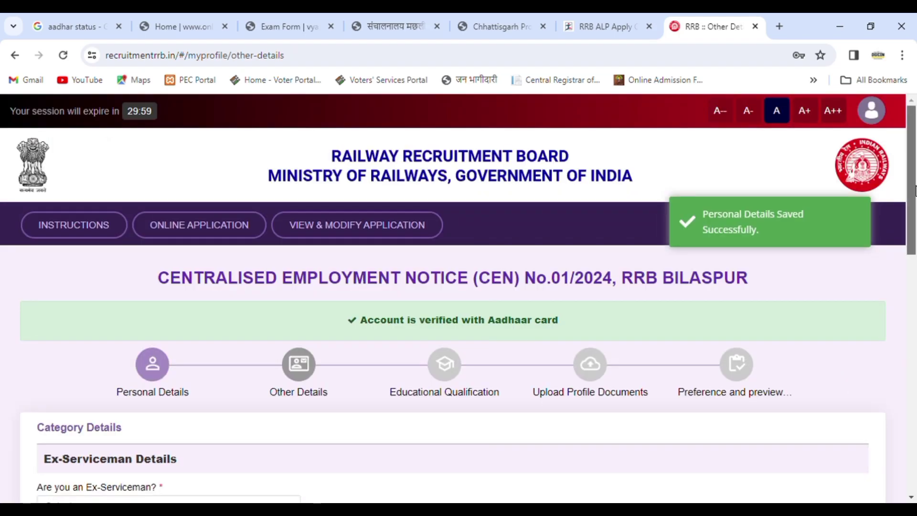
scroll(165, 191, down, 6)
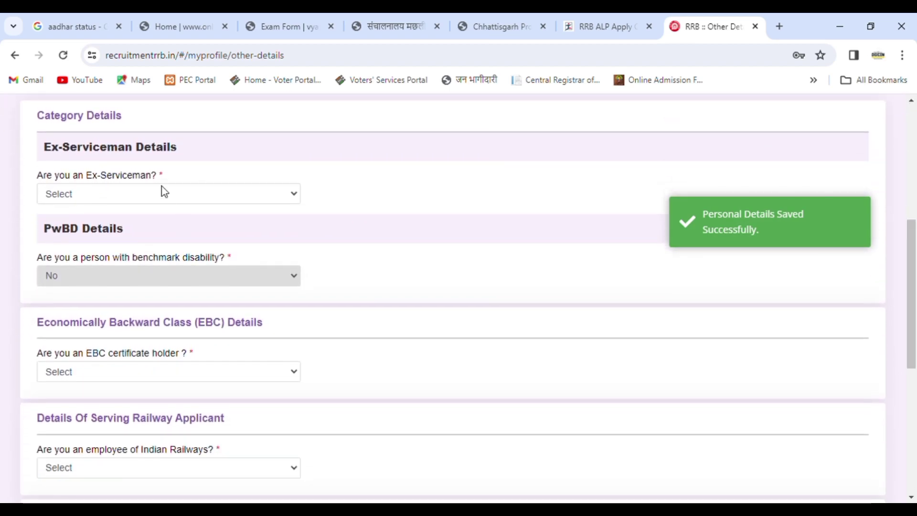
click(163, 191)
click(108, 240)
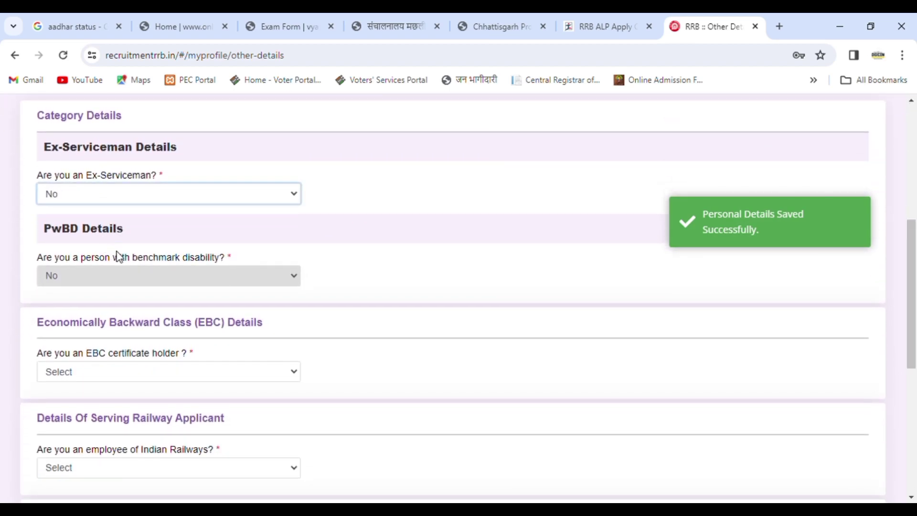
drag(913, 310, 914, 378)
click(171, 187)
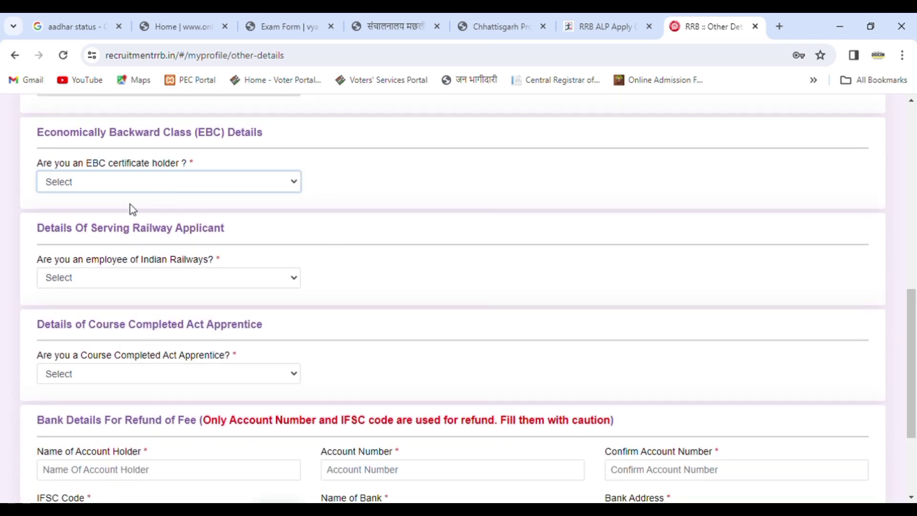
click(109, 226)
click(135, 277)
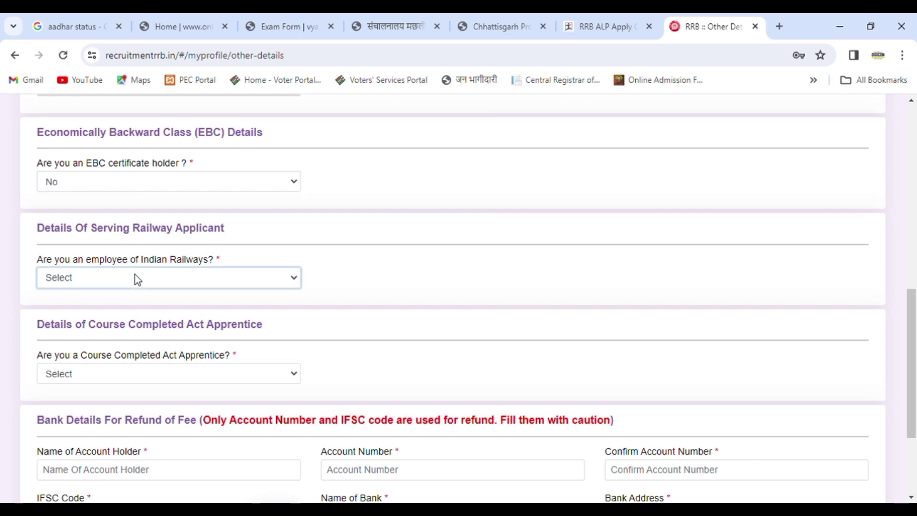
click(92, 314)
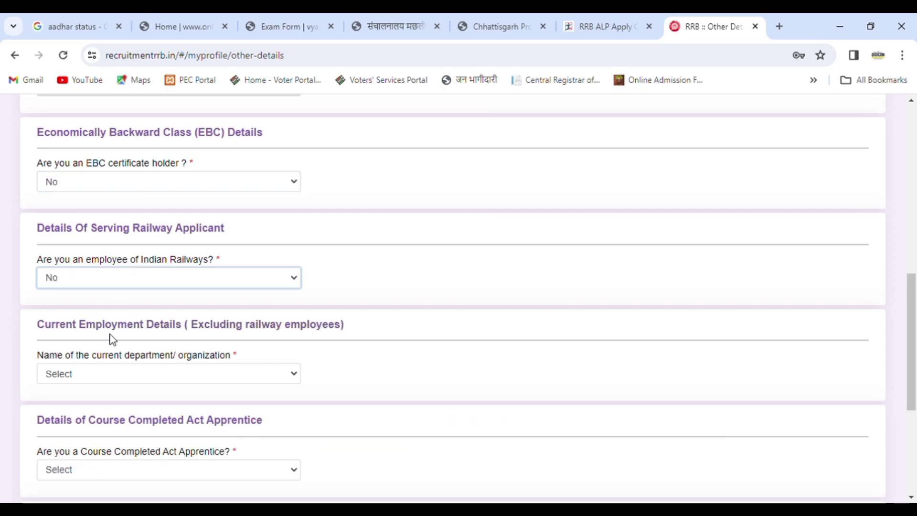
Set current organization to Not Applicable and answer No to Course Completed Act Apprentice
click(137, 380)
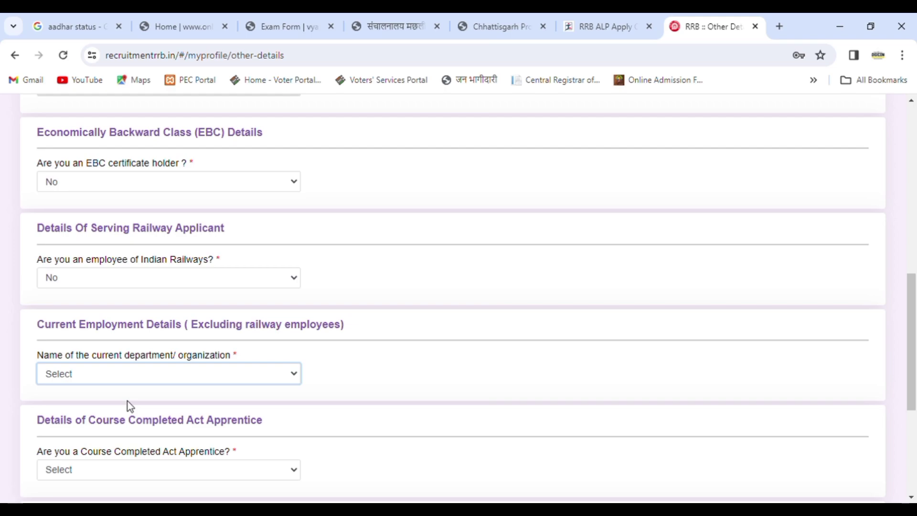
click(128, 402)
drag(915, 356, 915, 425)
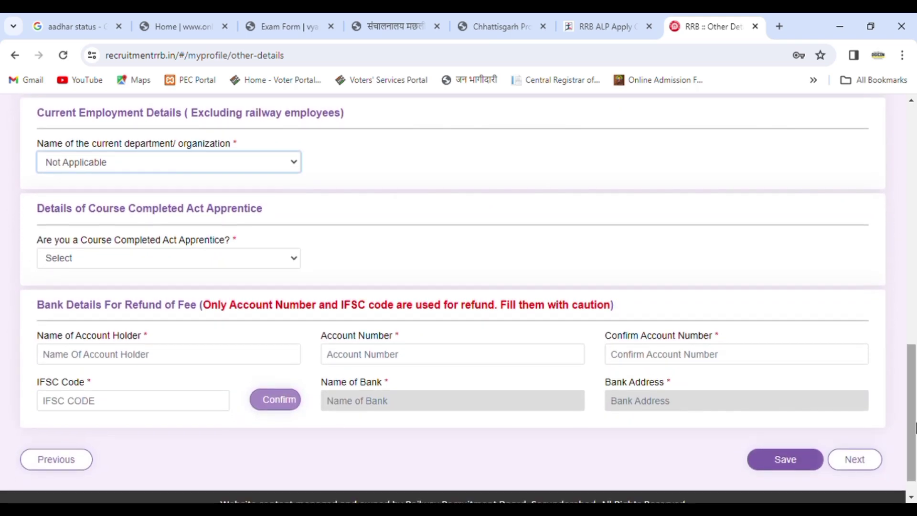
click(195, 264)
click(97, 305)
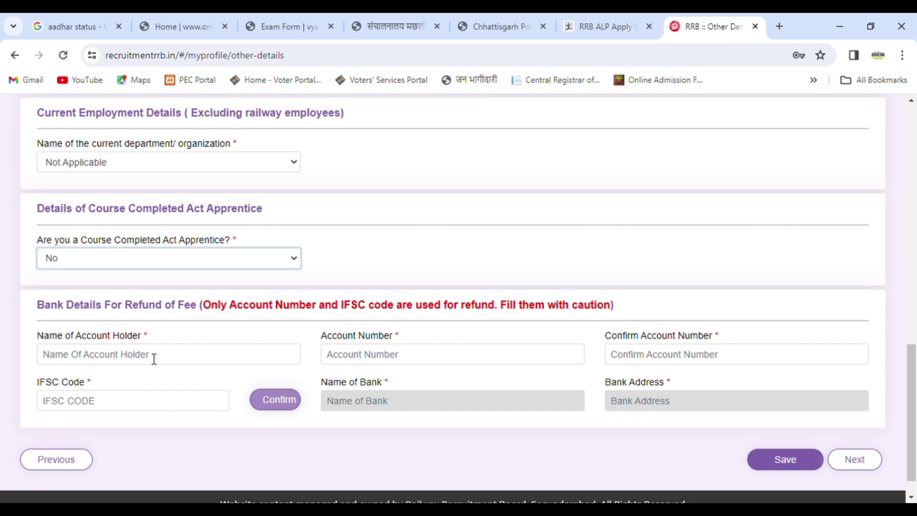
click(130, 358)
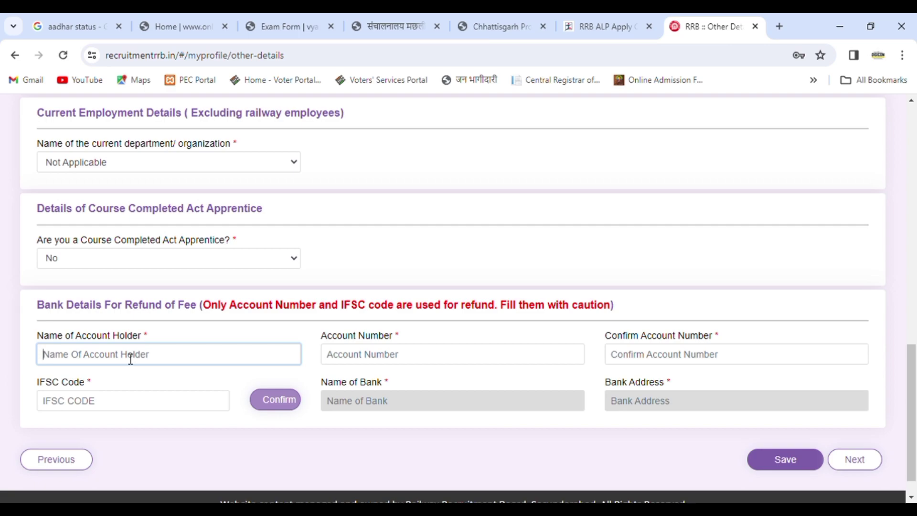
Enter the account holder's name, the account number and its confirmation, and paste the IFSC code
text(SU......)
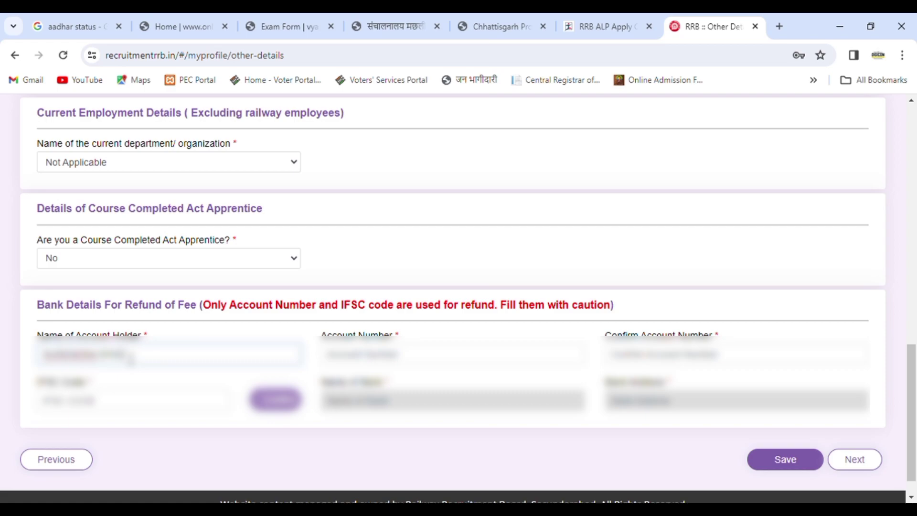
click(376, 362)
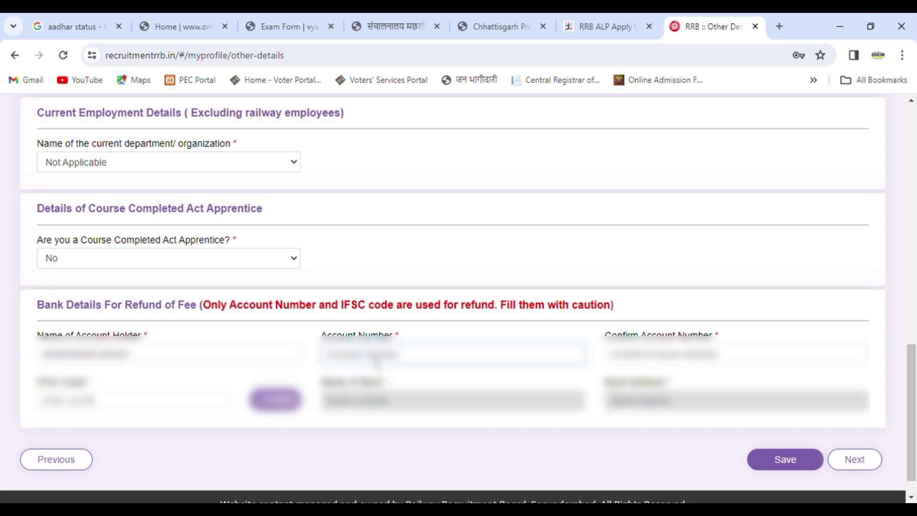
text(345)
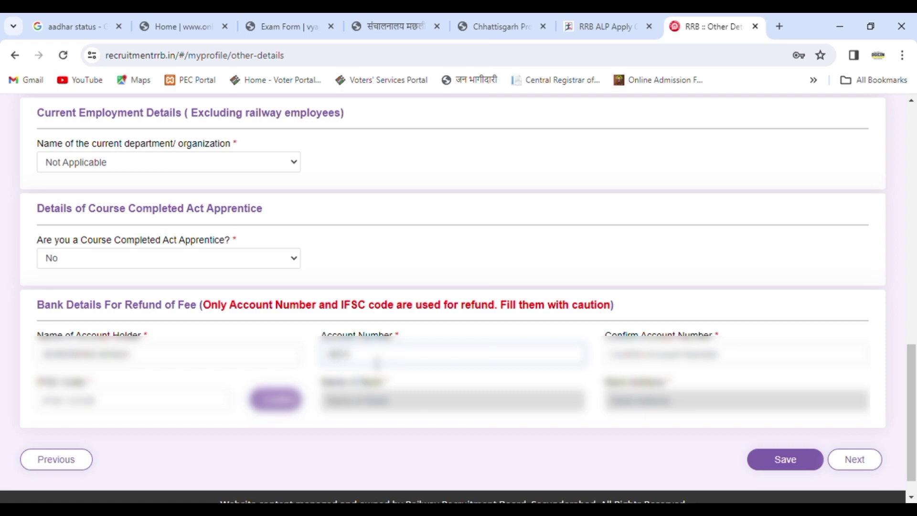
text(6789012)
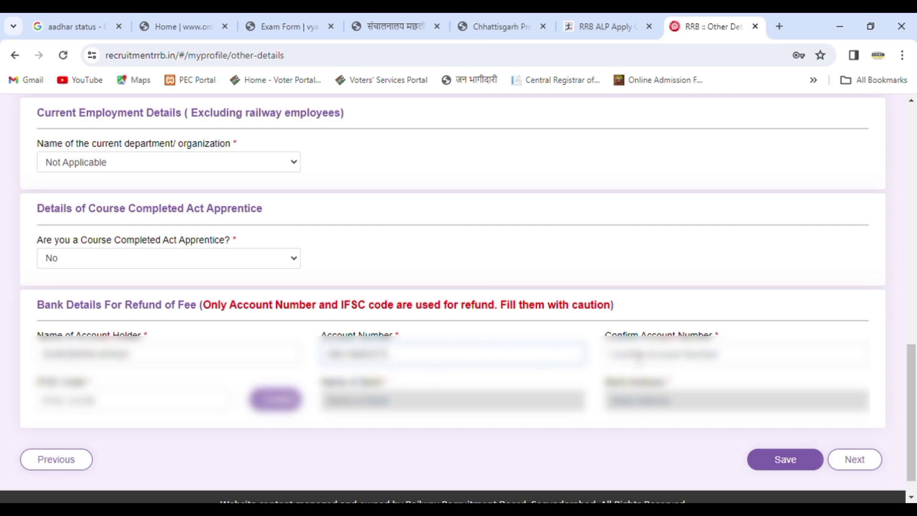
click(639, 358)
text(1234)
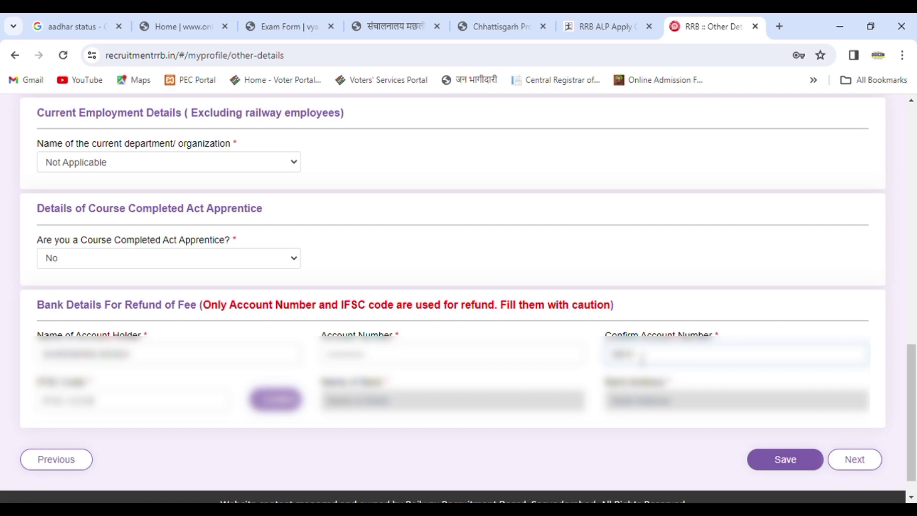
text(56789012)
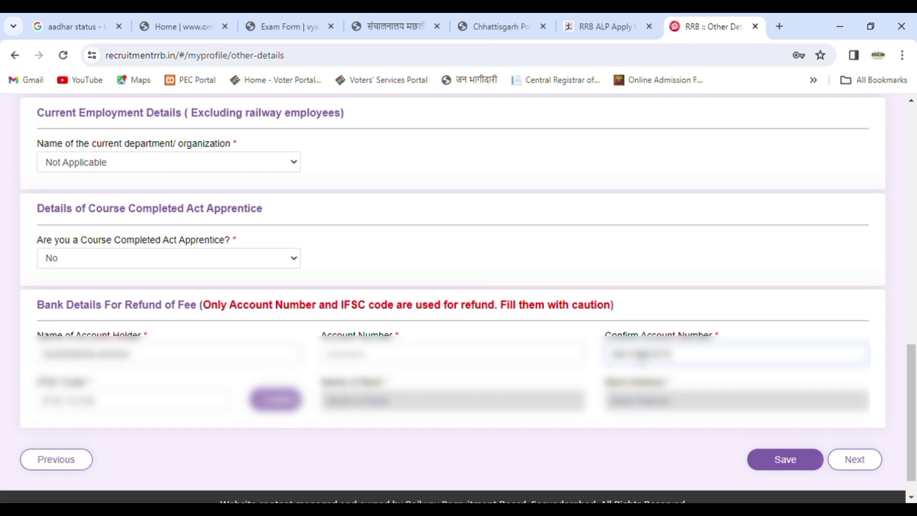
click(155, 407)
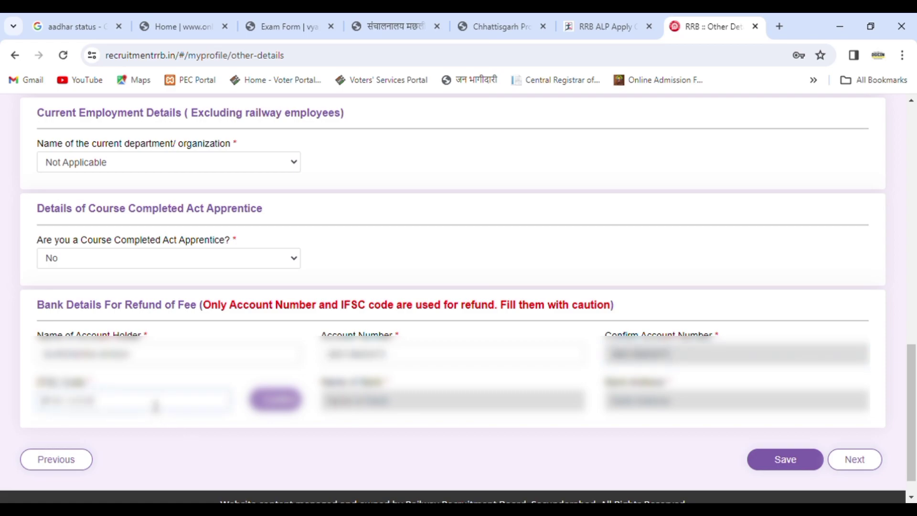
key(ctrl+v)
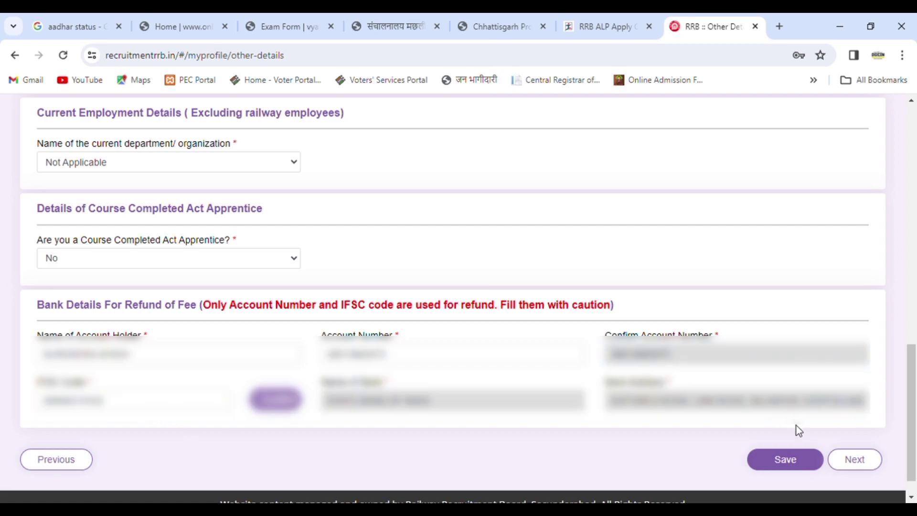
Move to Educational Qualification and scroll to the empty Matriculation/10th entry
click(859, 460)
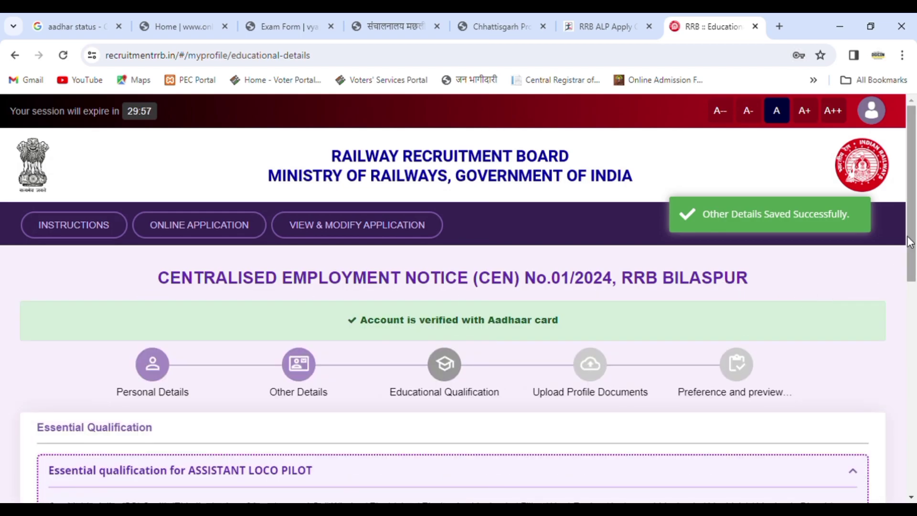
drag(914, 239, 916, 312)
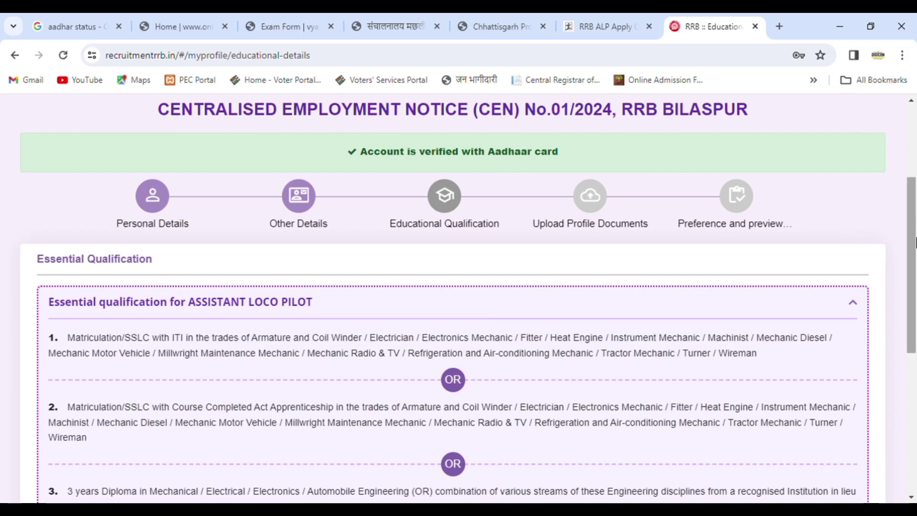
drag(916, 242, 916, 266)
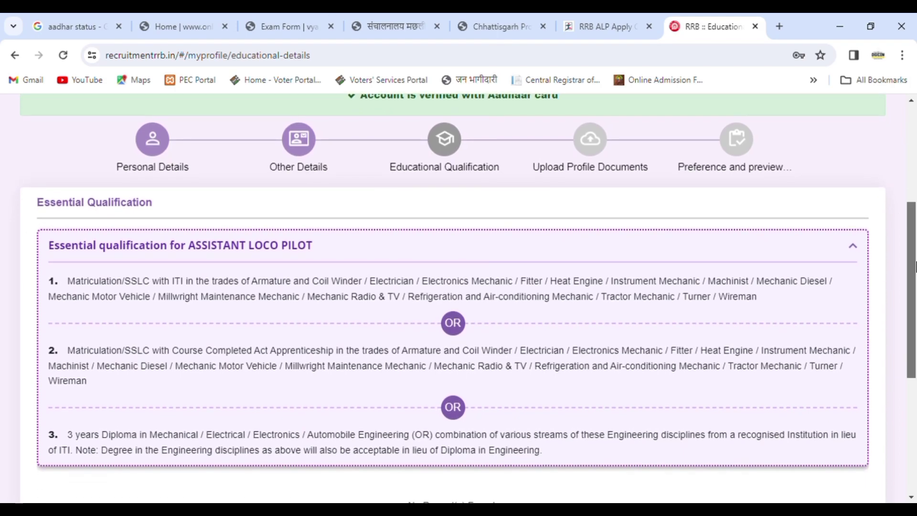
drag(916, 266, 916, 262)
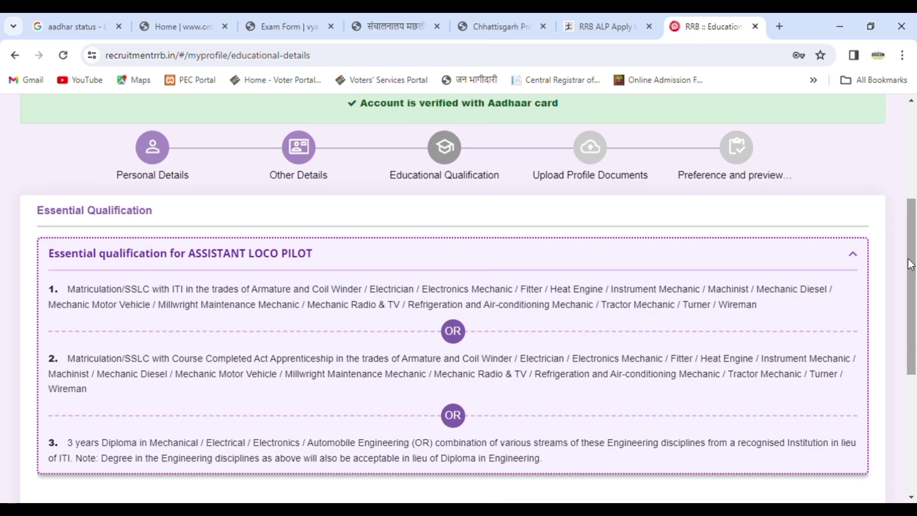
drag(916, 263, 916, 286)
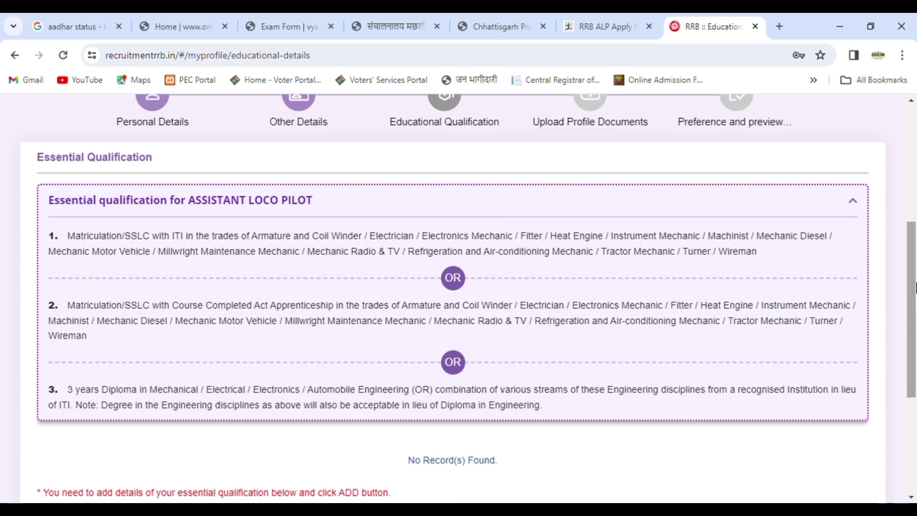
drag(916, 288, 915, 423)
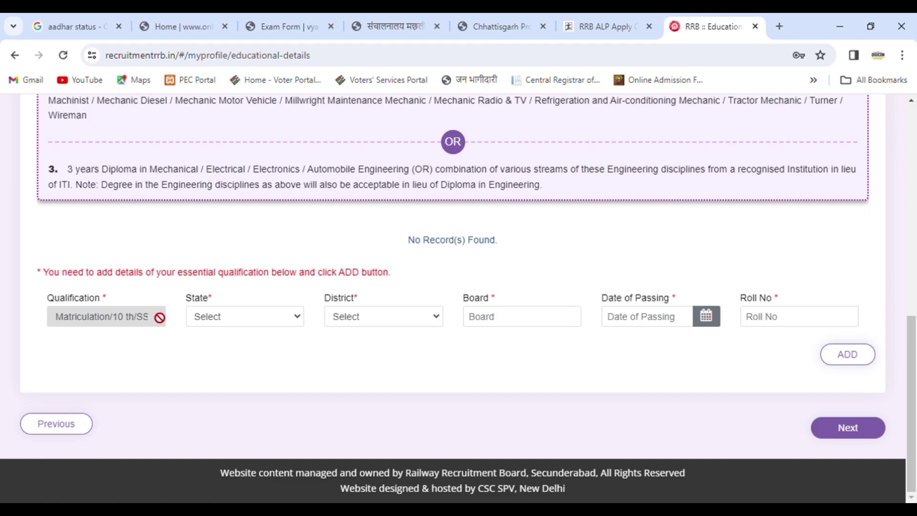
Set the Matriculation state to CHHATTISGARH and the district to Bilaspur
click(214, 318)
key(Down)
key(Down)
key(Down)
key(Down)
key(Down)
key(Down)
key(Down)
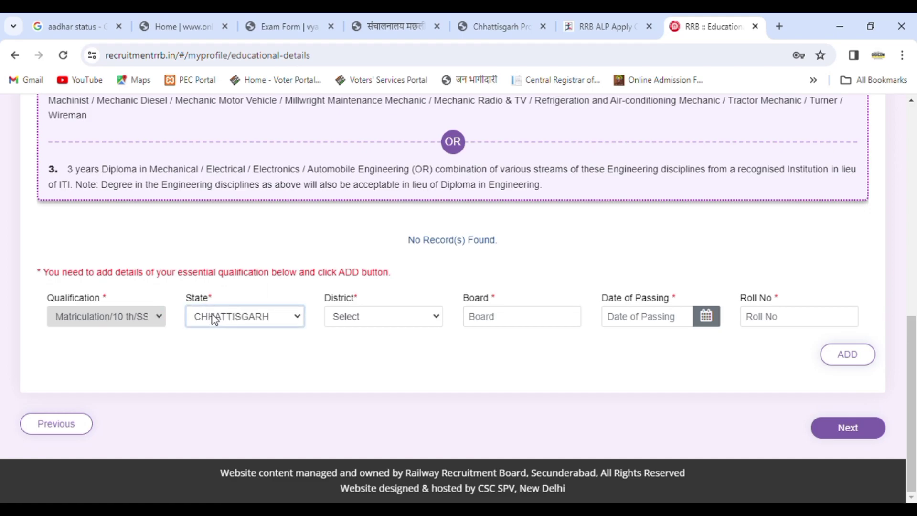
click(350, 318)
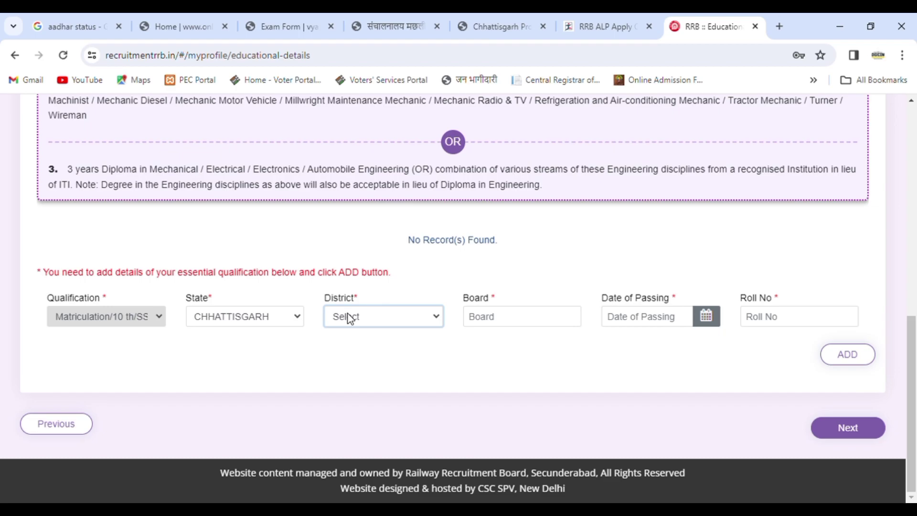
key(Down)
key(Down)
key(Down)
key(Down)
key(Down)
key(Down)
key(Down)
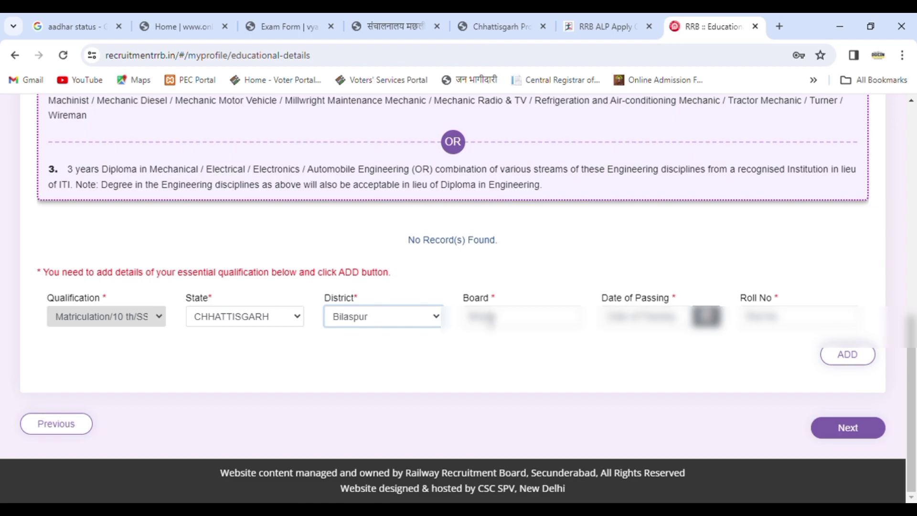
Fill in the Matriculation board name in the Board field
key(Tab)
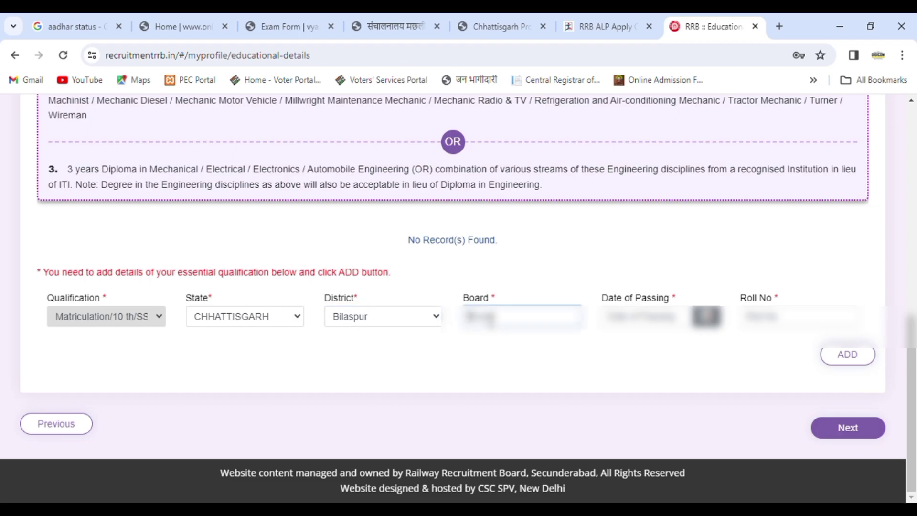
text(CGBSE)
click(636, 319)
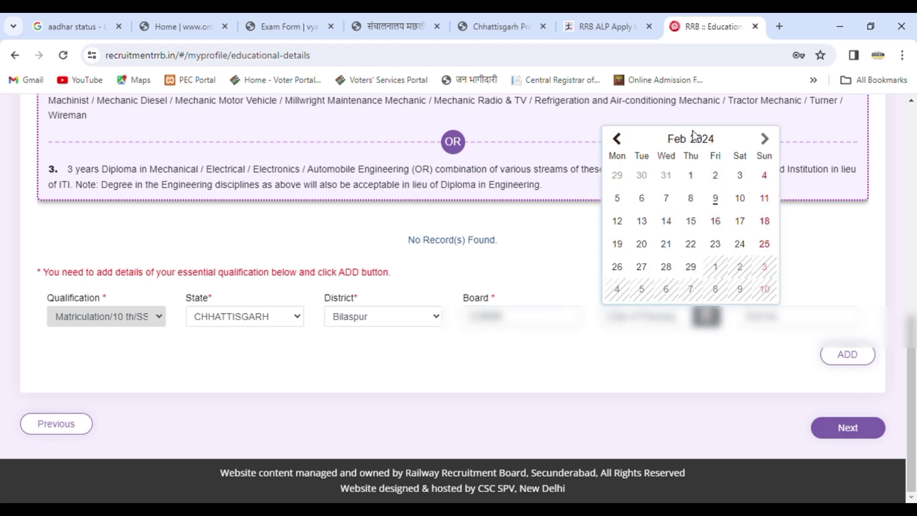
Set the Matriculation date of passing to a day in March 2013 and enter the roll number
click(702, 139)
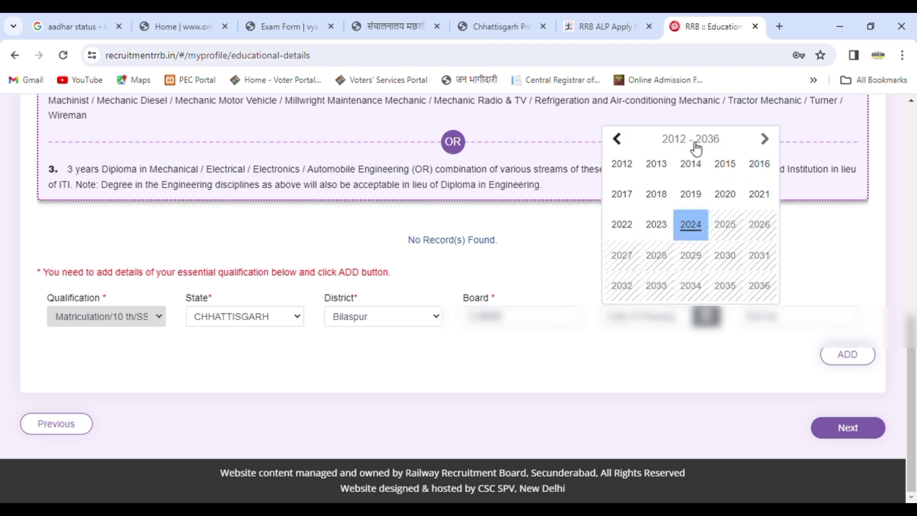
click(617, 139)
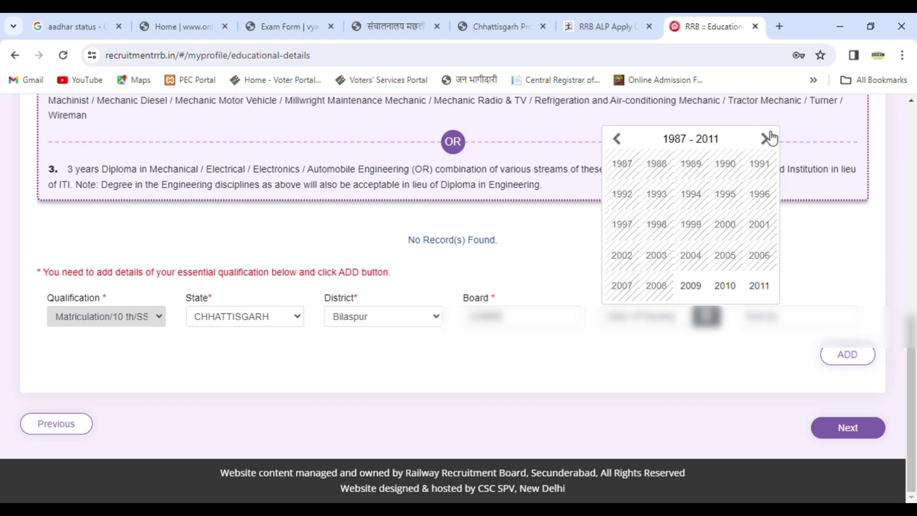
click(766, 139)
click(766, 139)
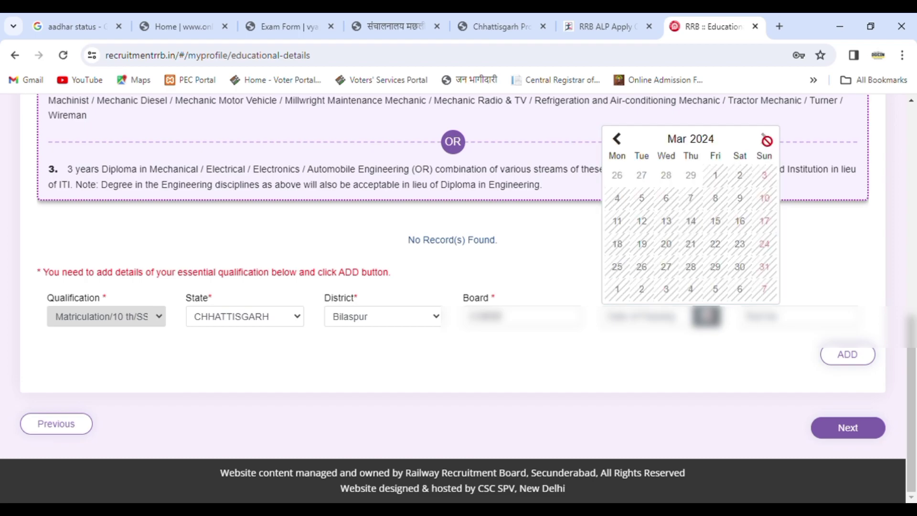
click(698, 139)
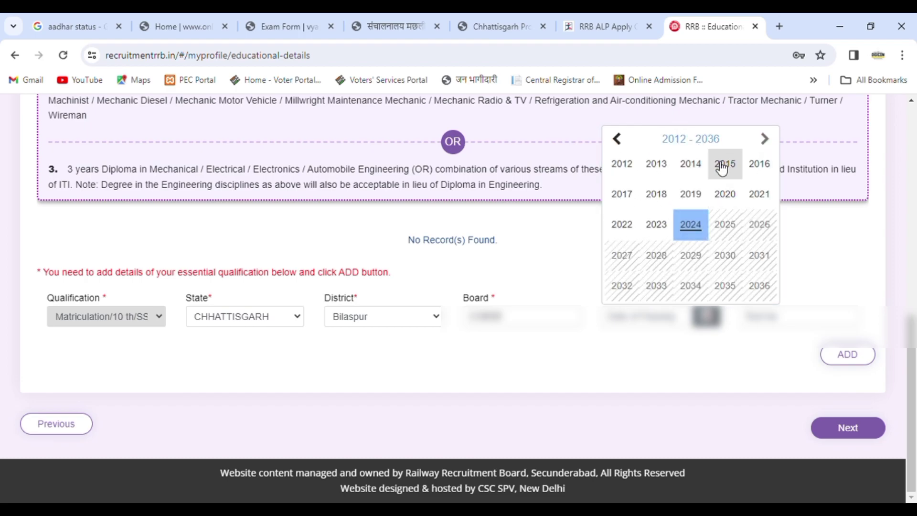
click(658, 161)
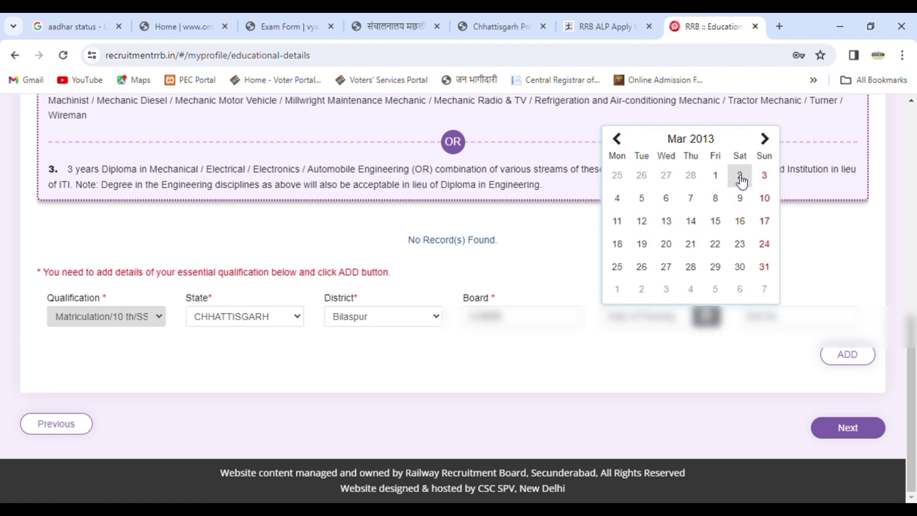
click(724, 178)
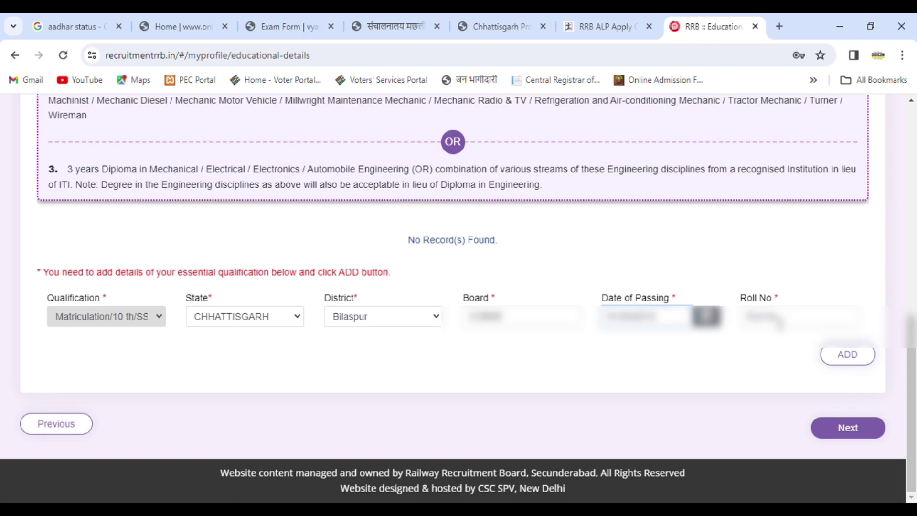
click(779, 324)
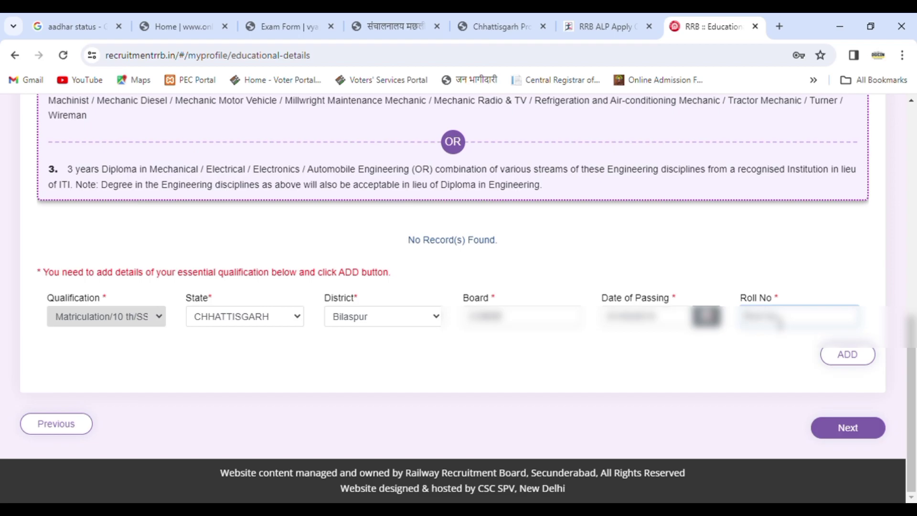
text(123456789)
Add the Matriculation record, then start an ITI qualification entry and choose its trade
click(845, 355)
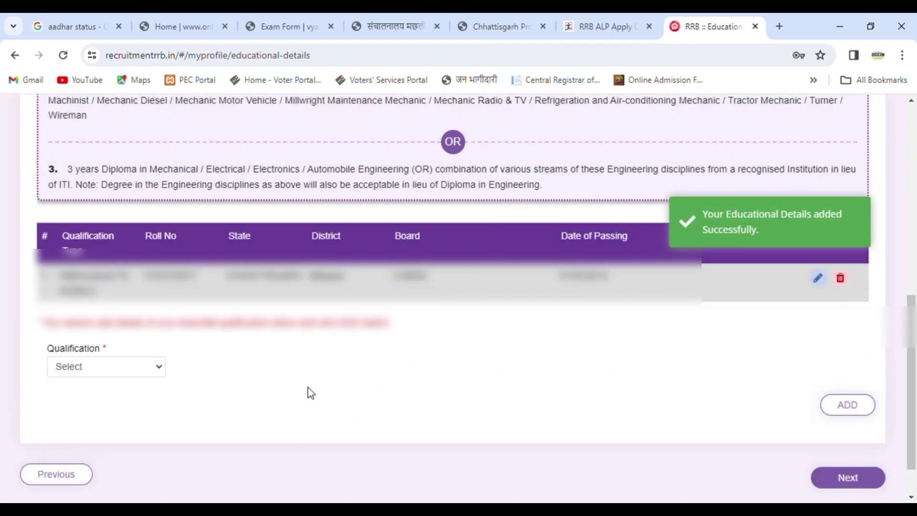
click(124, 368)
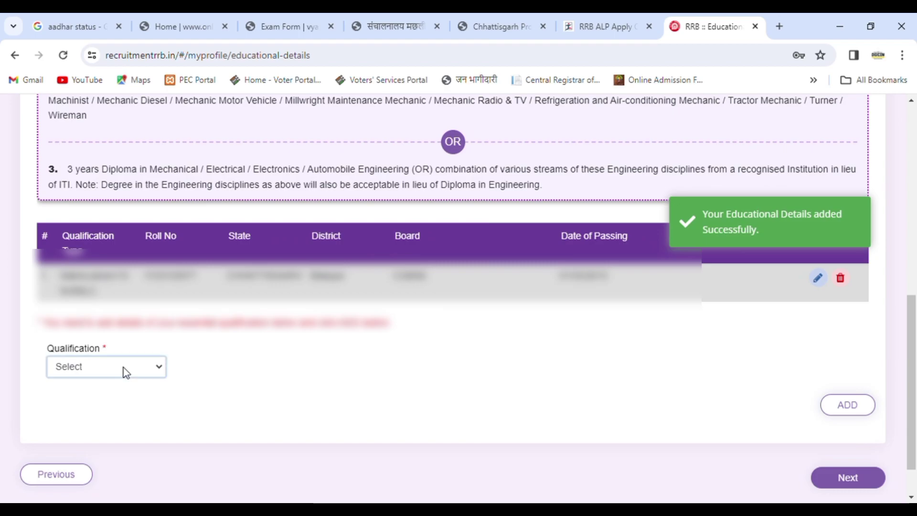
key(Down)
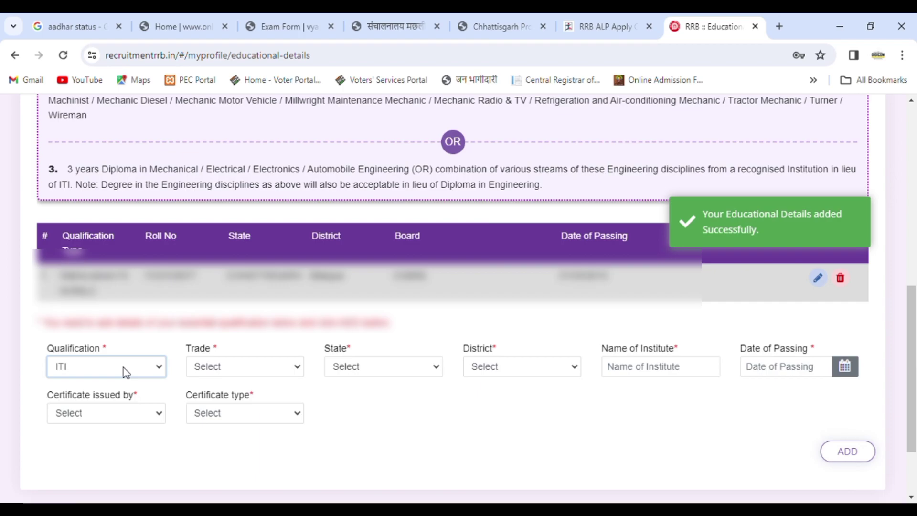
click(222, 367)
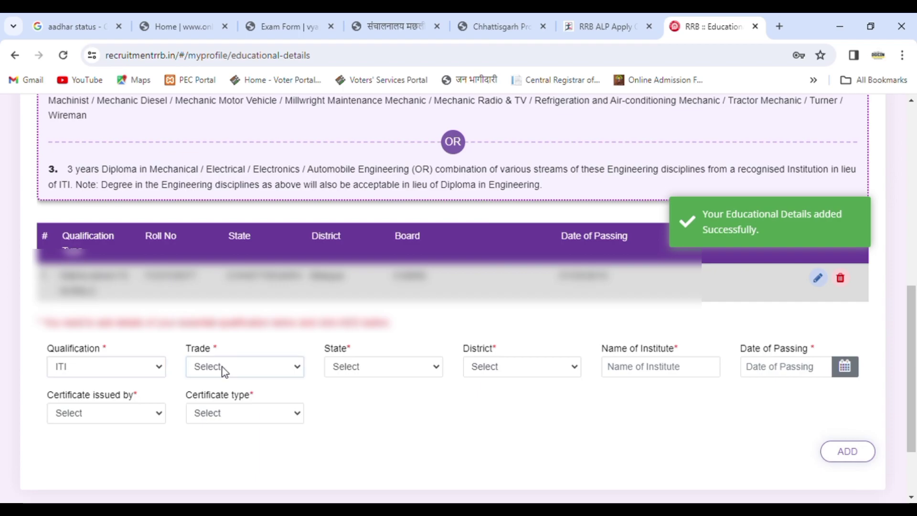
click(154, 366)
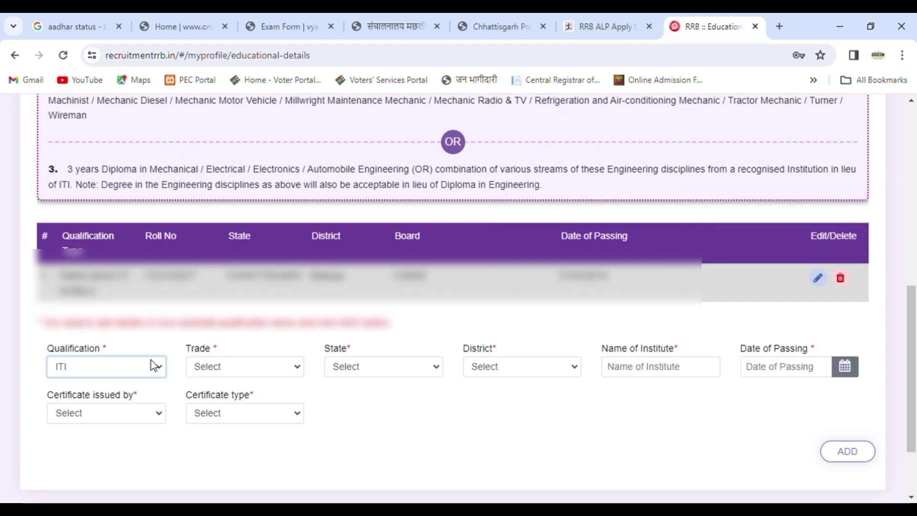
click(209, 369)
key(e)
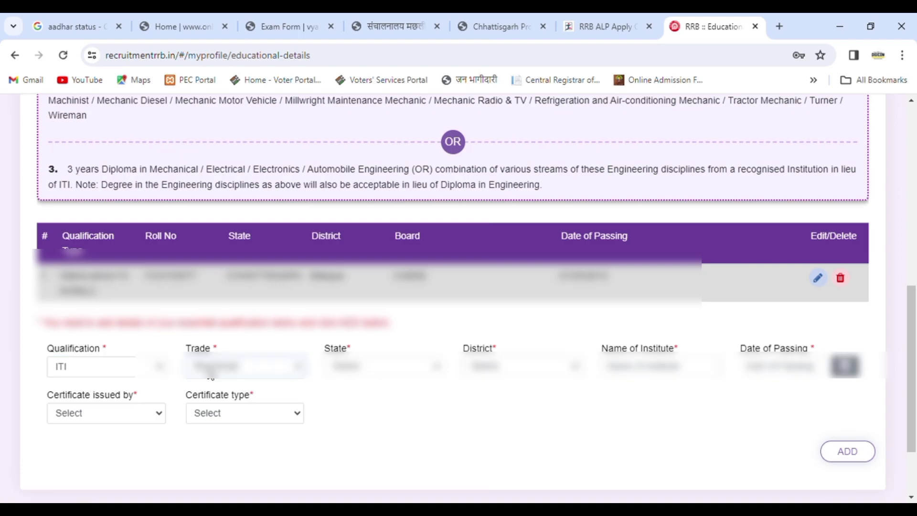
Choose the state and district for the ITI qualification
click(355, 370)
key(Down)
key(Down)
key(Down)
key(Down)
key(Down)
key(Down)
key(Down)
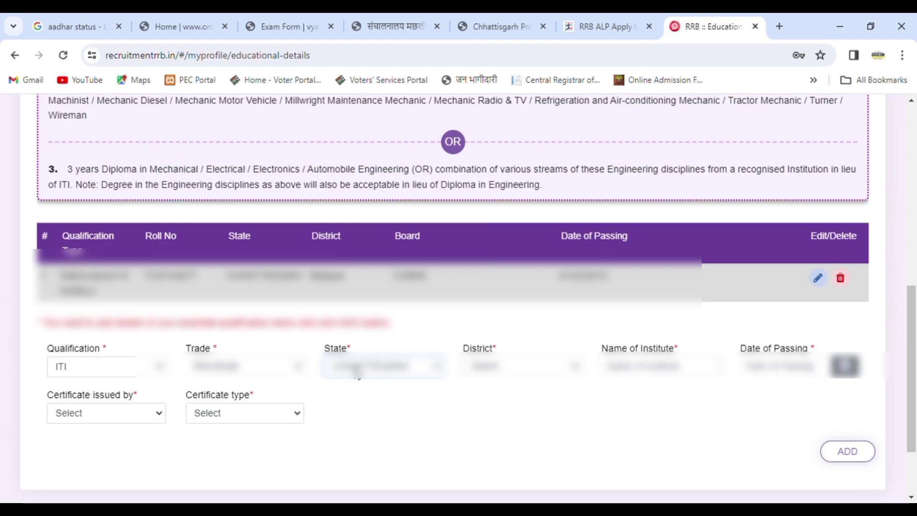
click(535, 368)
key(Down)
key(Down)
key(Down)
key(Down)
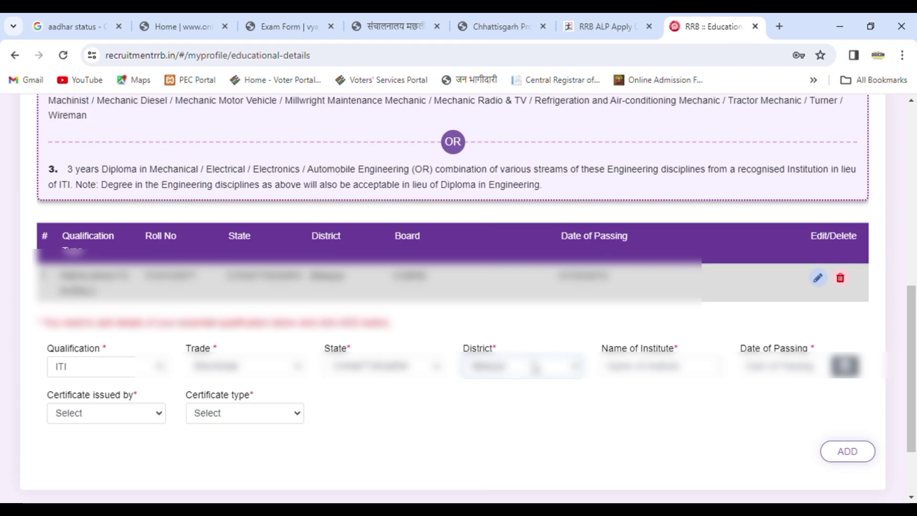
click(297, 368)
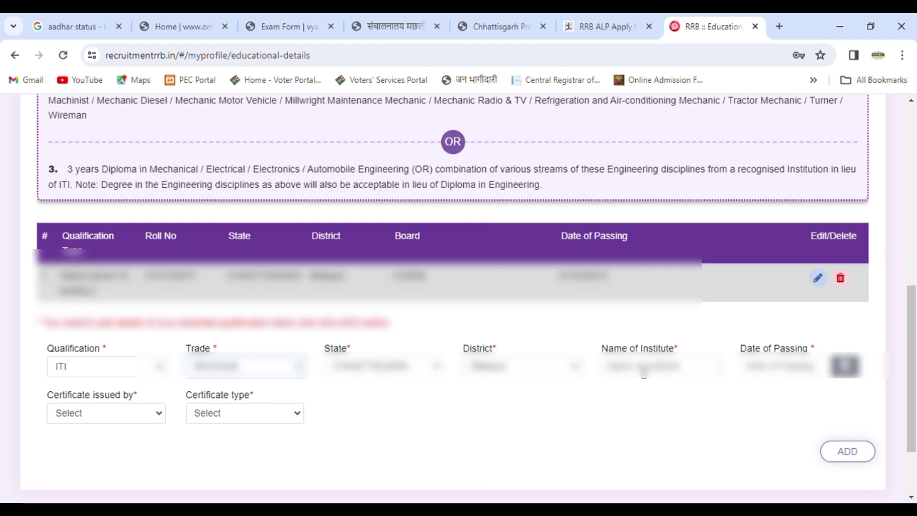
Enter 'Govt ITI Raipur City Road' as the ITI's Name of Institute
click(644, 372)
text(Govt ITI)
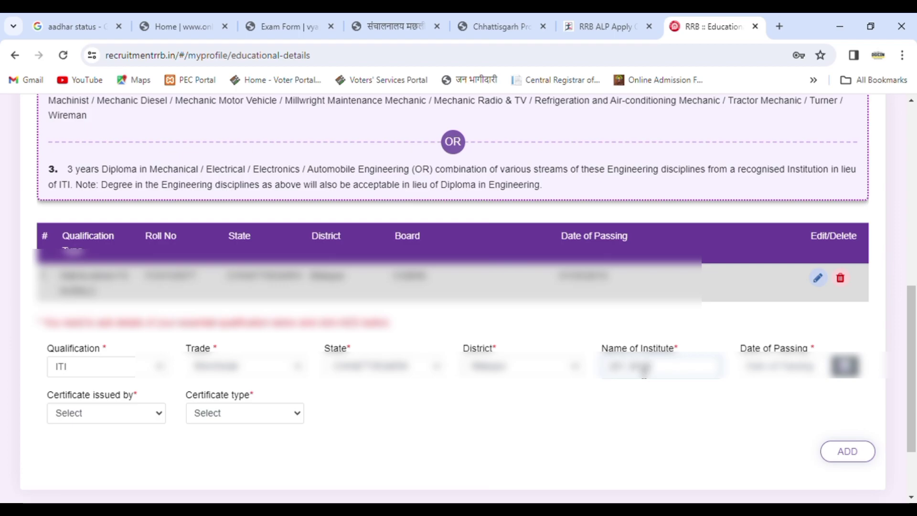
text( Raipur City)
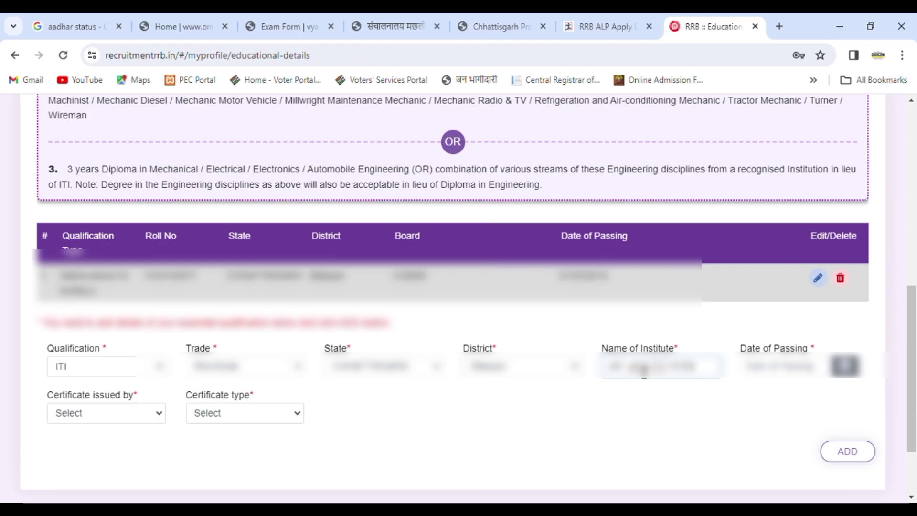
text( Road)
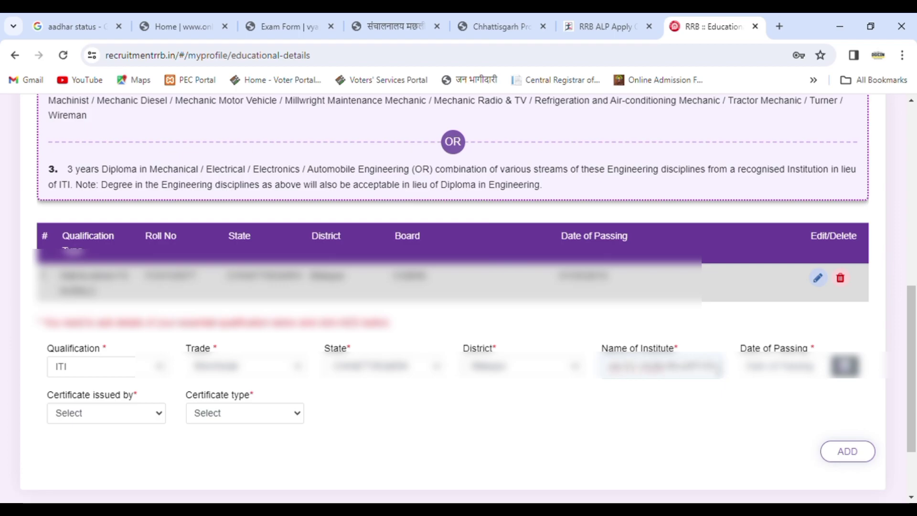
Set the ITI date of passing to a day in November 2018
click(793, 368)
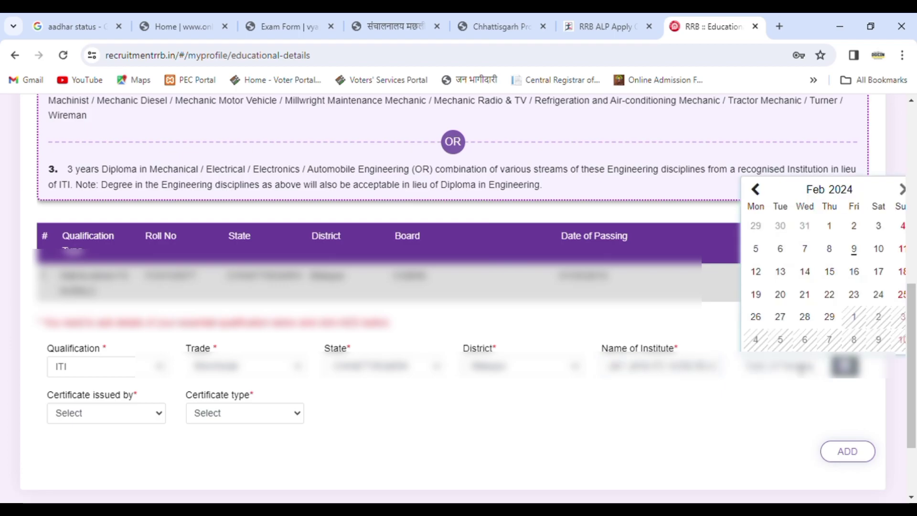
click(828, 191)
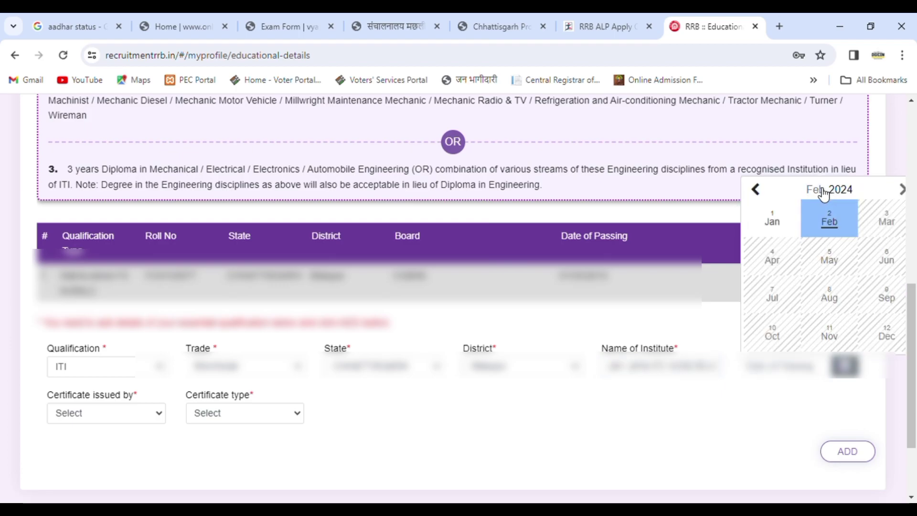
click(822, 191)
click(822, 191)
click(756, 190)
click(756, 190)
click(756, 190)
click(756, 190)
click(756, 190)
click(756, 190)
click(756, 190)
click(903, 190)
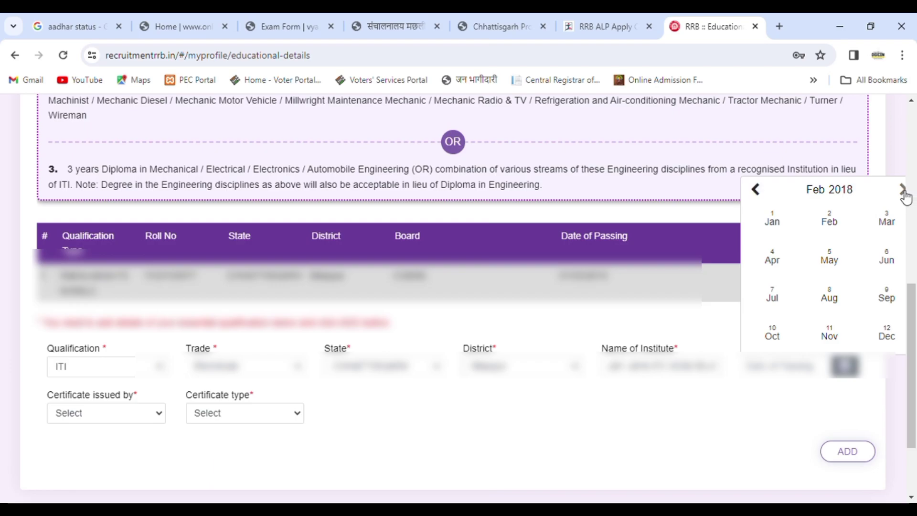
click(855, 337)
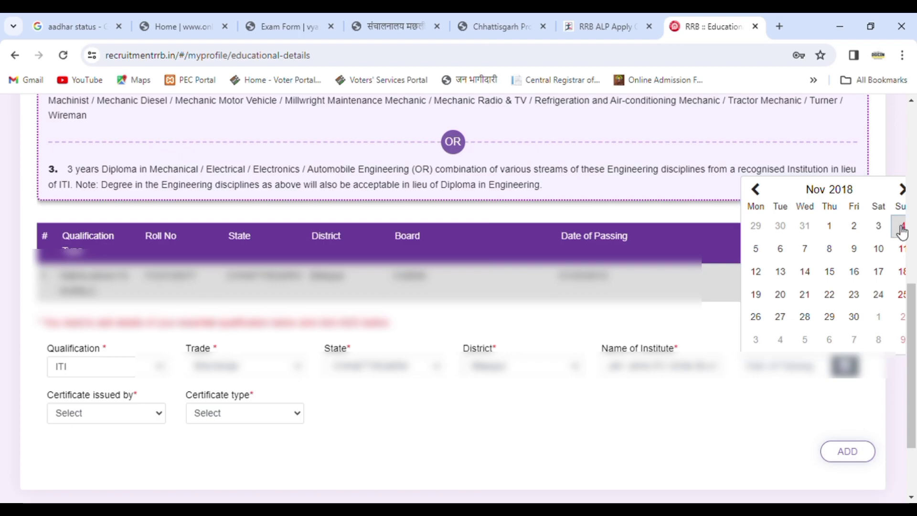
click(902, 232)
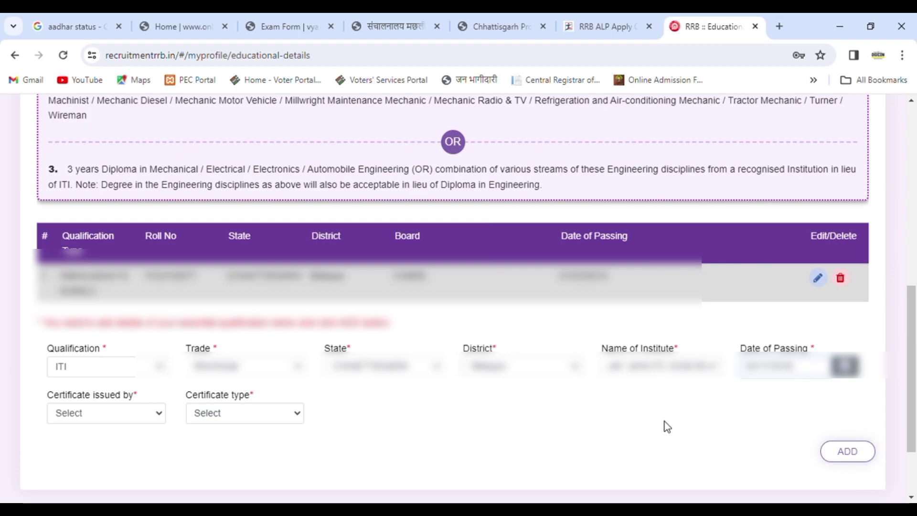
Mark the ITI certificate as issued by NCVT, type National Trade Certificate, and add it
click(846, 453)
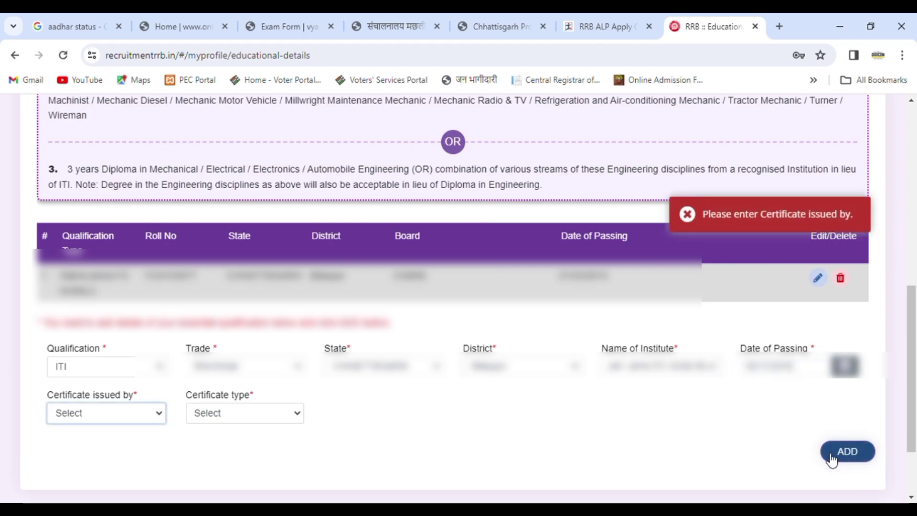
click(117, 443)
click(228, 415)
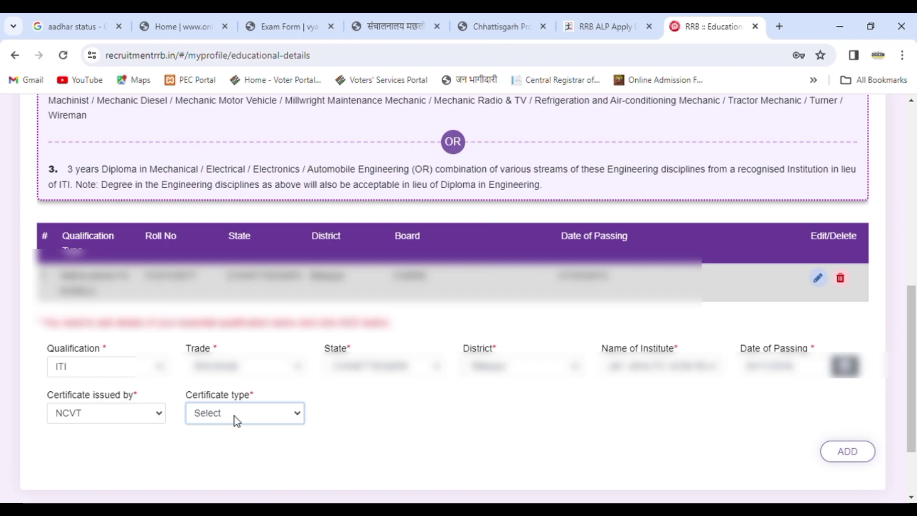
click(242, 441)
click(849, 452)
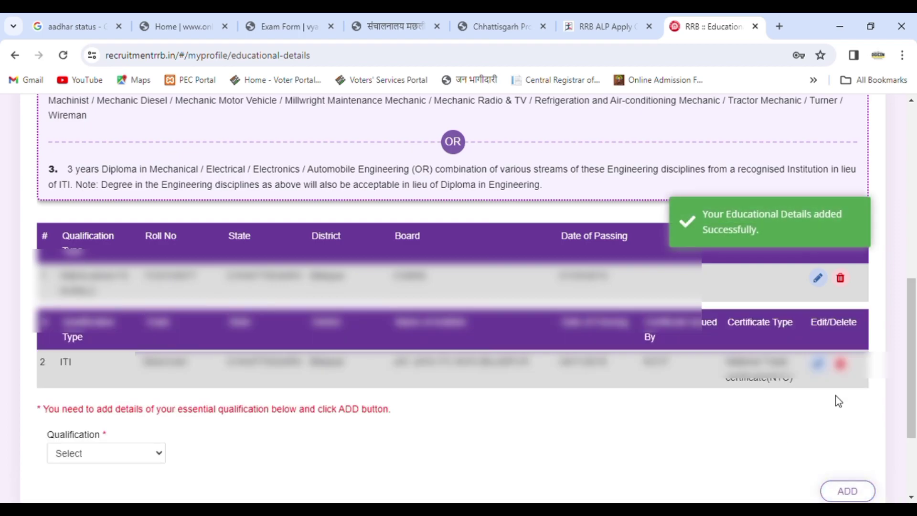
Continue to the photo and signature upload step
click(144, 454)
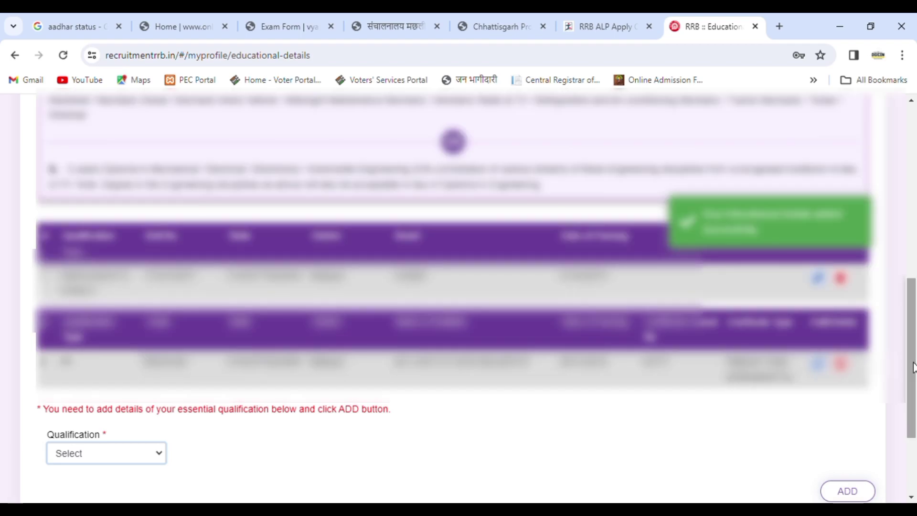
scroll(910, 382, down, 1)
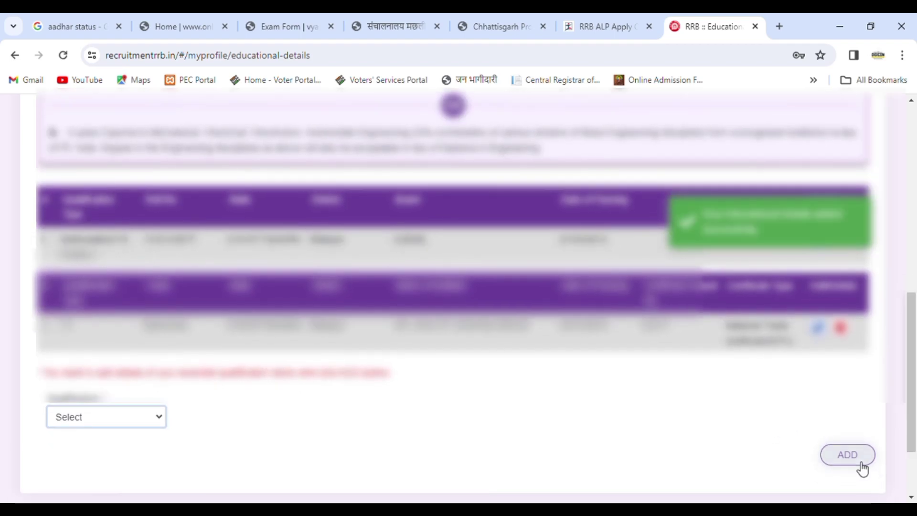
scroll(858, 458, down, 2)
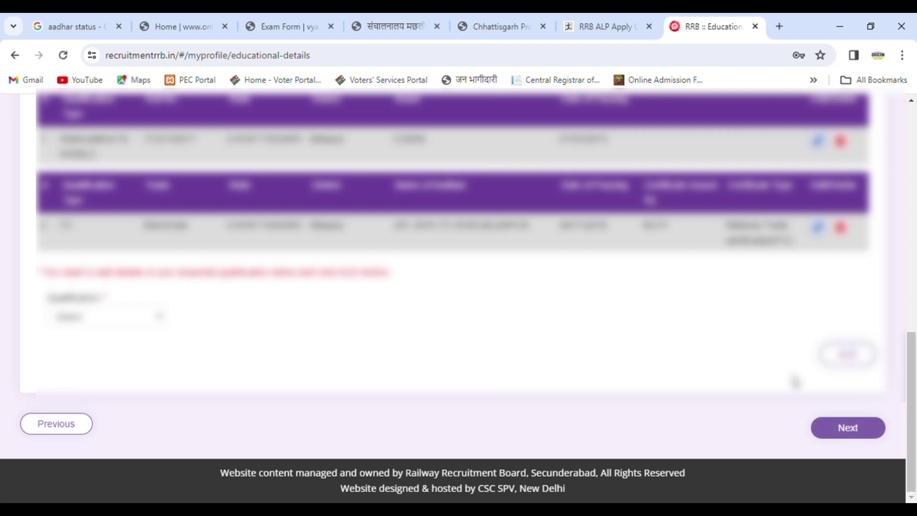
click(865, 428)
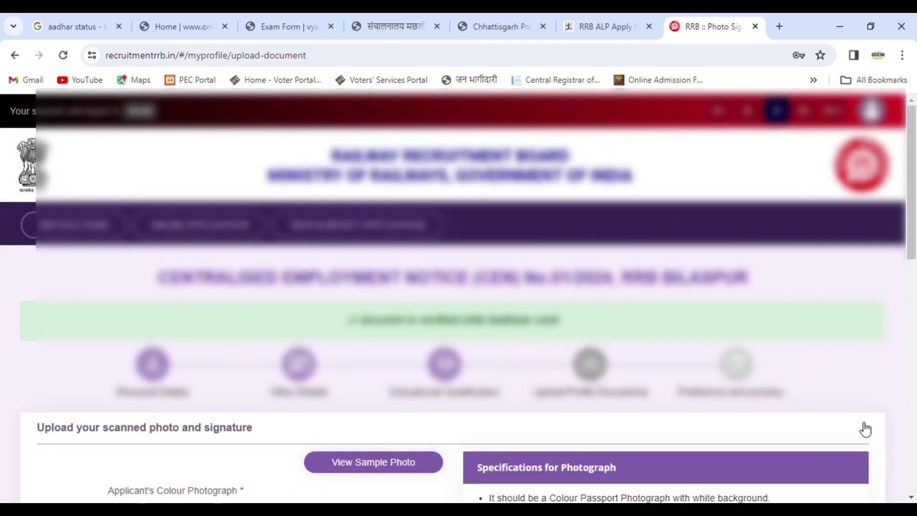
View the sample photo guidelines on the upload page
drag(914, 215, 915, 327)
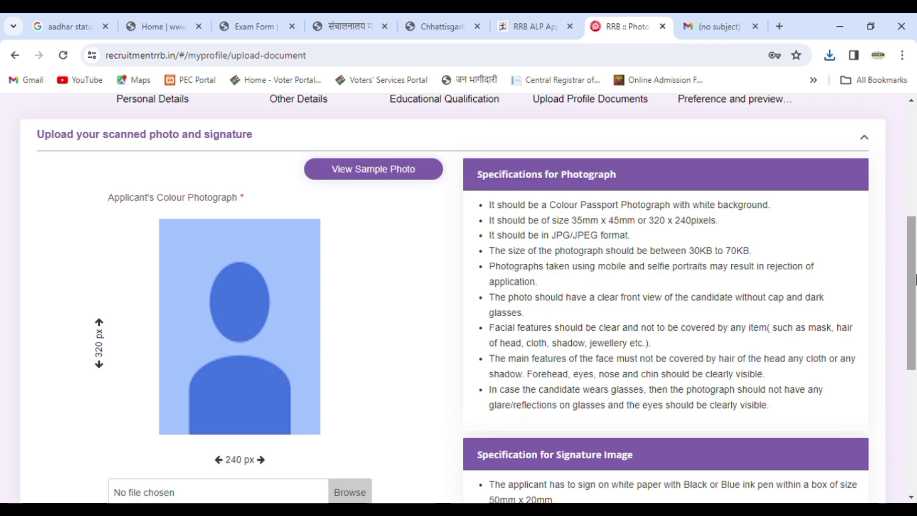
scroll(915, 289, down, 1)
click(366, 145)
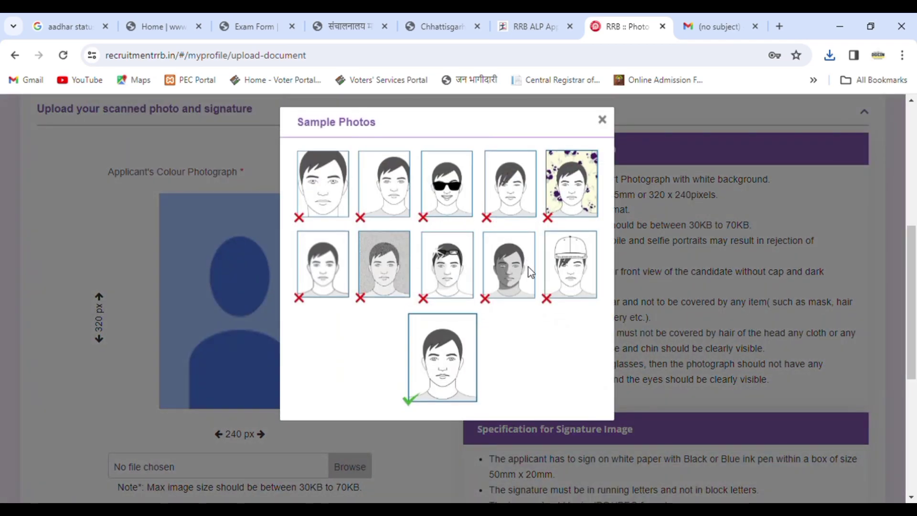
Upload 102010.jpg as the applicant photograph and confirm its crop
click(603, 120)
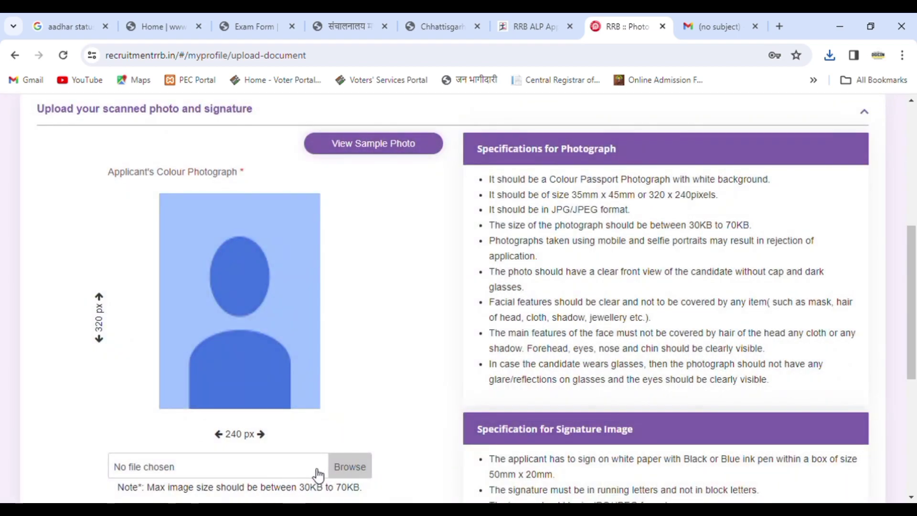
click(359, 466)
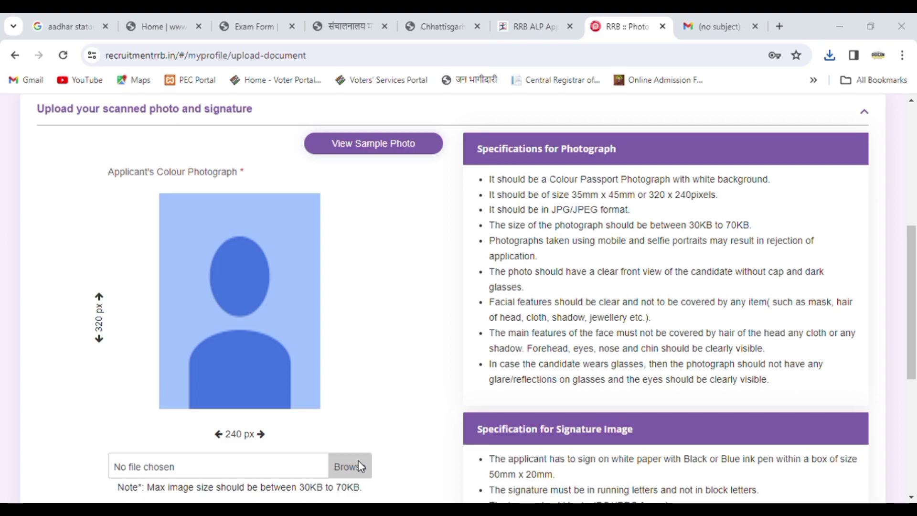
double_click(410, 197)
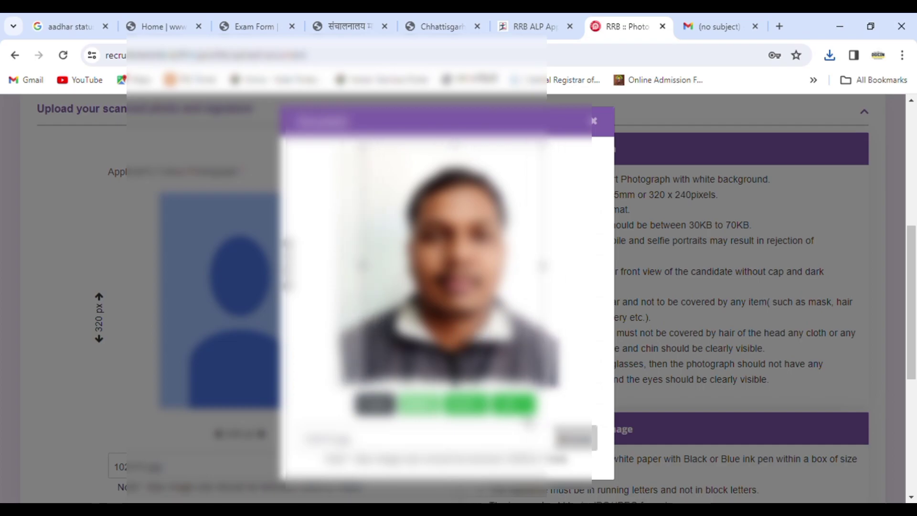
click(514, 405)
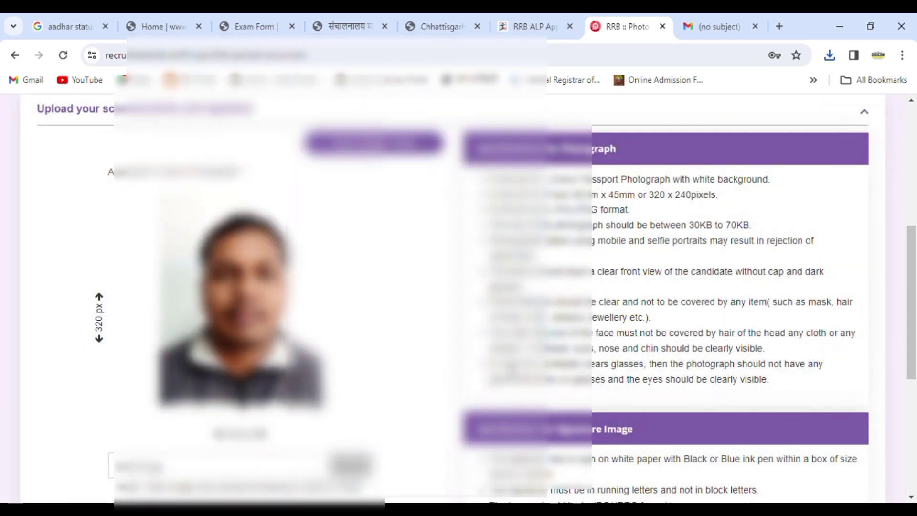
drag(916, 320, 915, 434)
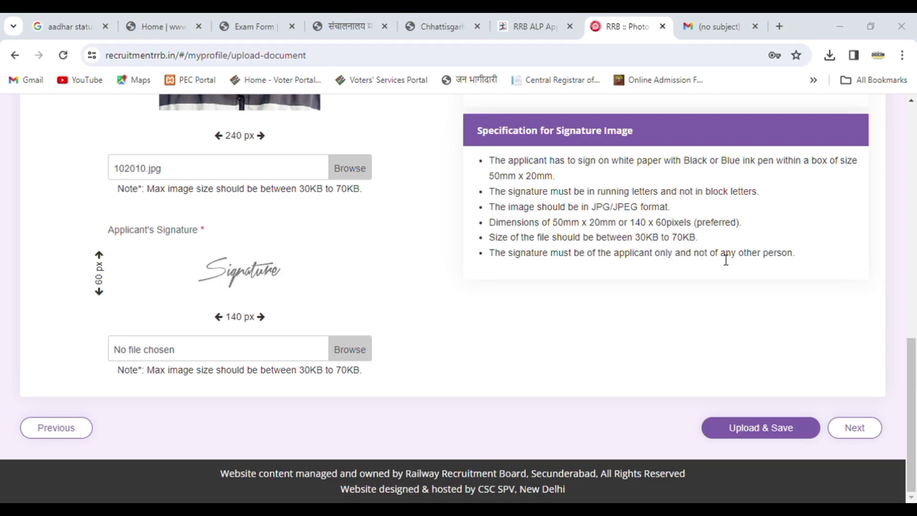
Choose and crop the signature file, then save photo and signature
click(752, 320)
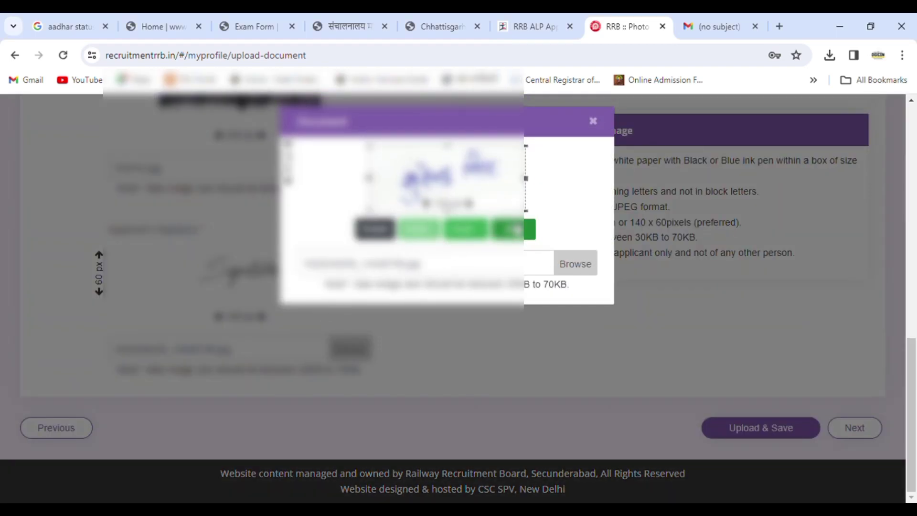
click(516, 230)
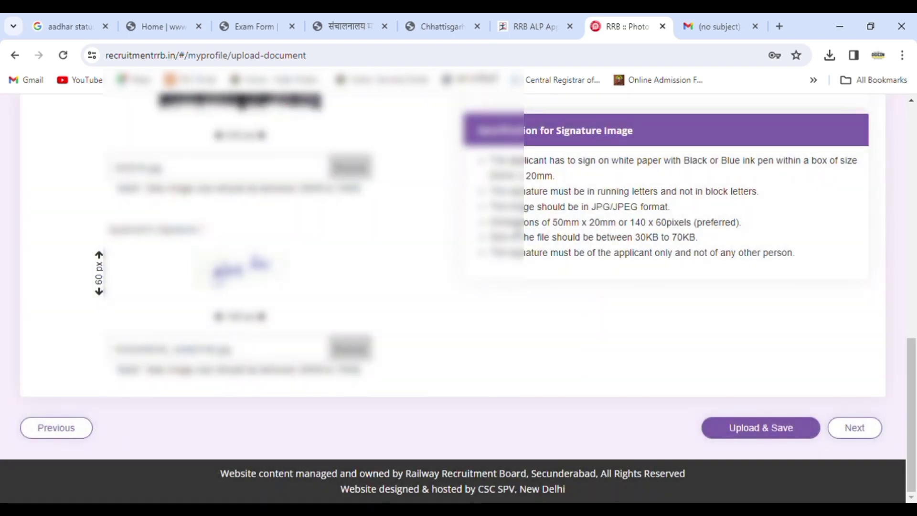
click(771, 430)
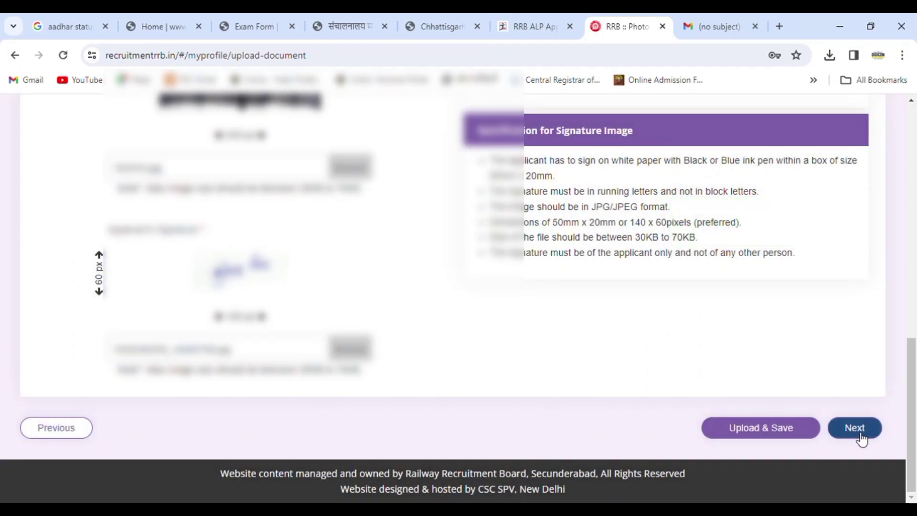
Choose Electrician as the Part B exam trade
click(857, 436)
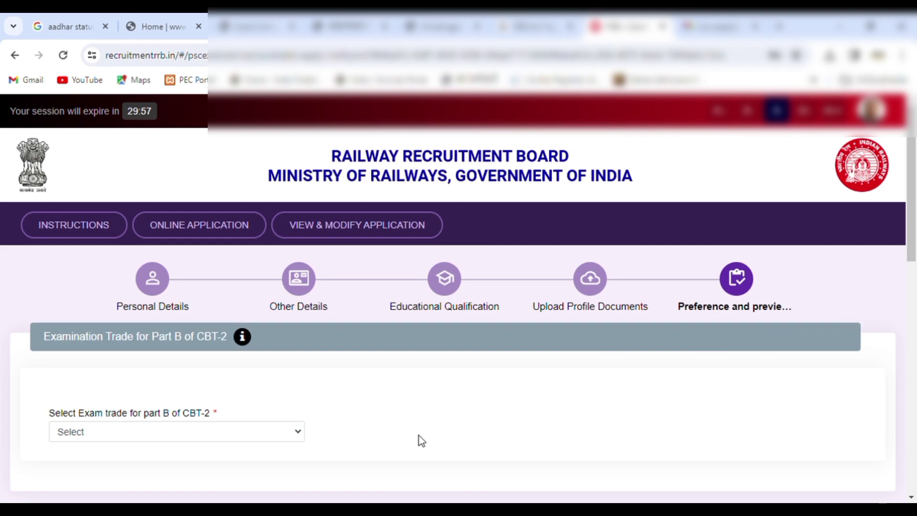
click(221, 434)
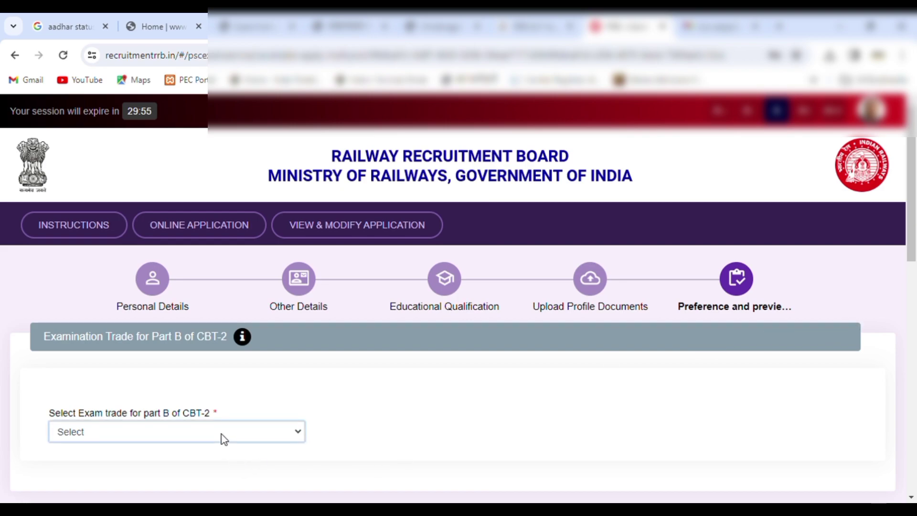
key(Down)
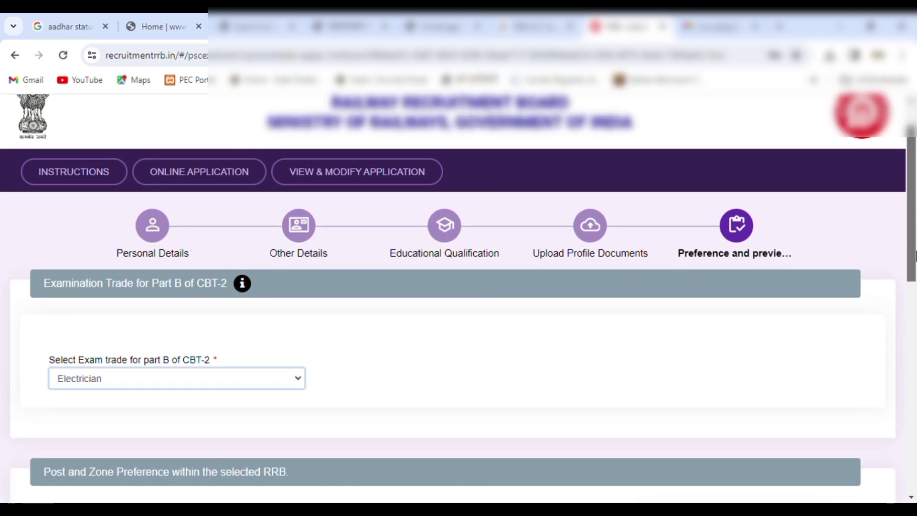
Order the post preferences with Assistant Loco Pilot (CR) first and (SECR) second
drag(913, 251, 914, 351)
scroll(724, 268, down, 2)
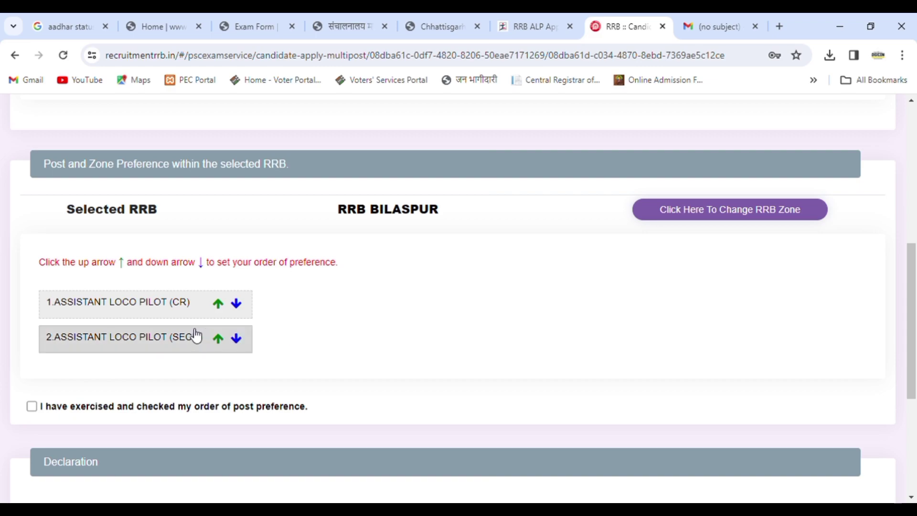
click(219, 342)
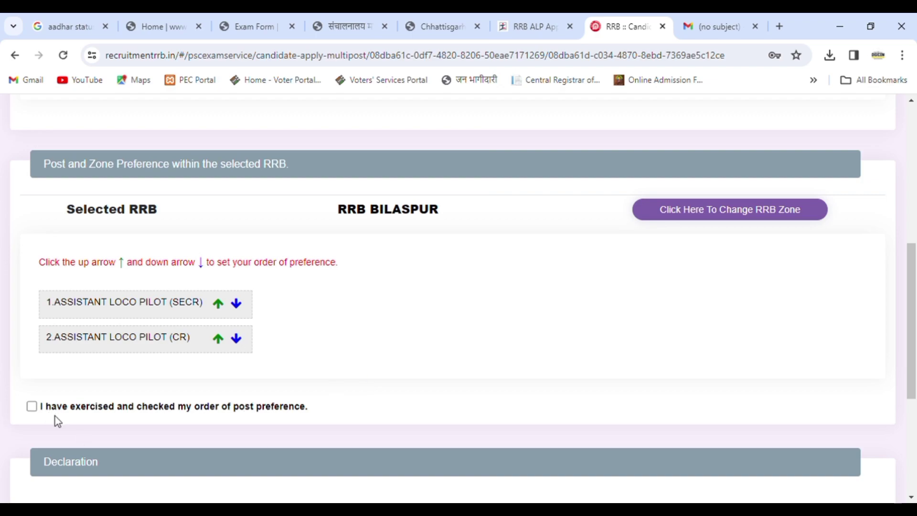
click(237, 304)
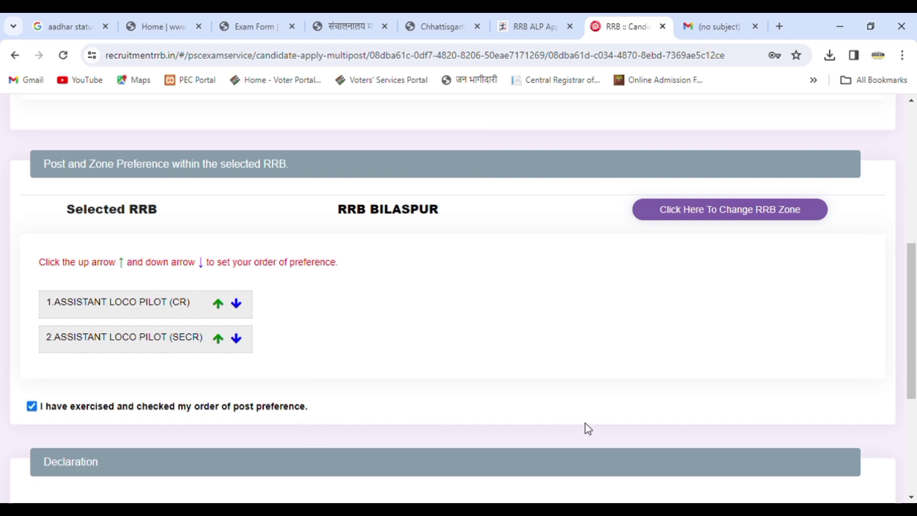
Tick the eligibility declaration and enter BILASPUR as the place of declaration
drag(912, 346, 913, 421)
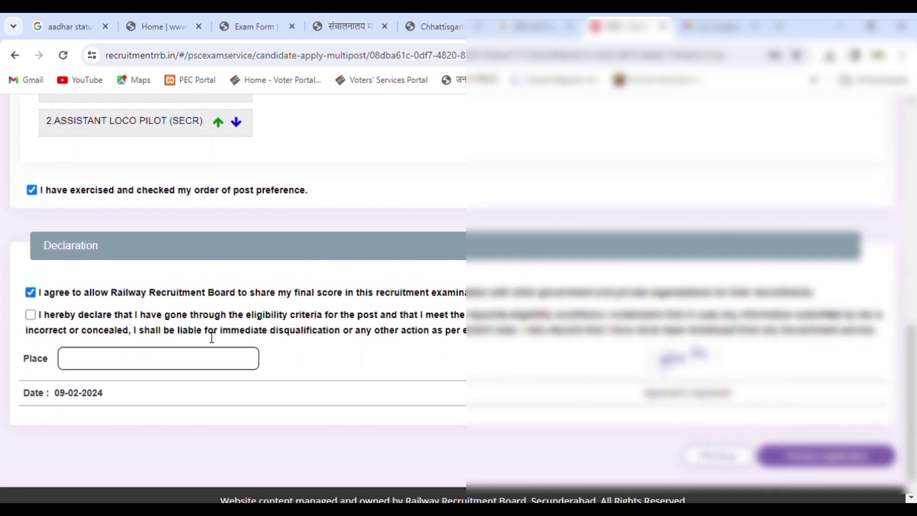
click(30, 318)
click(117, 364)
text(BILASPUR)
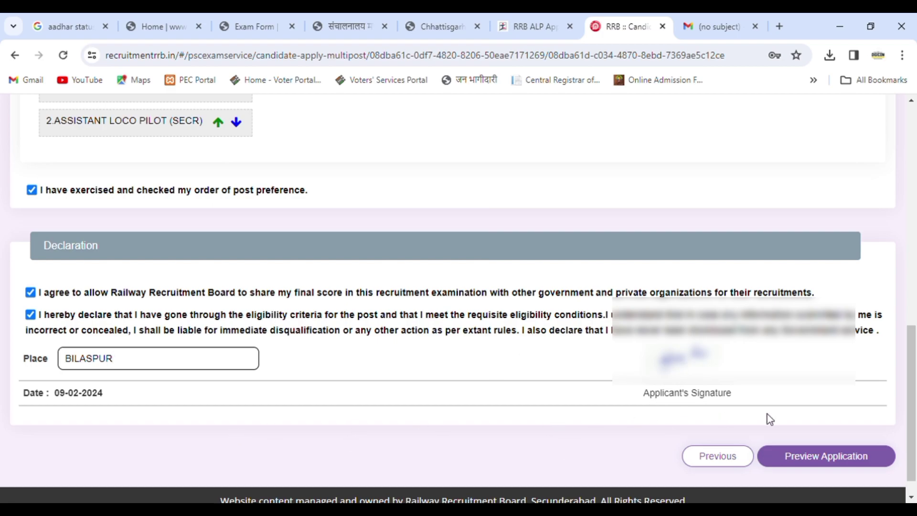
Preview the whole application, mark it as rechecked, then submit and confirm the final submission
click(826, 456)
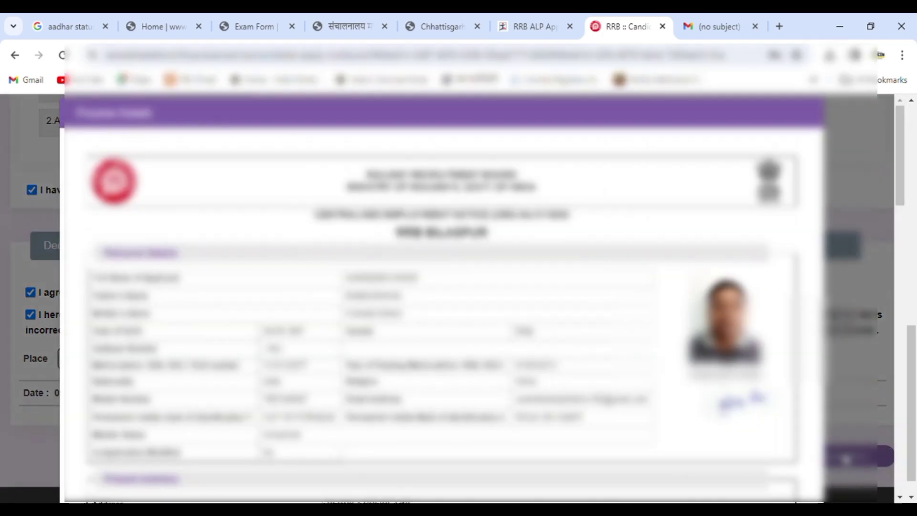
drag(902, 178, 903, 209)
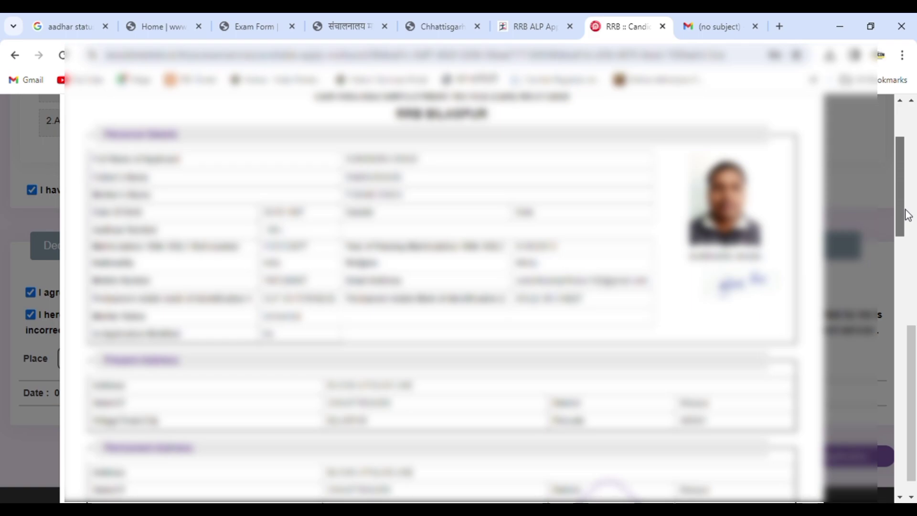
drag(908, 215, 891, 486)
click(330, 447)
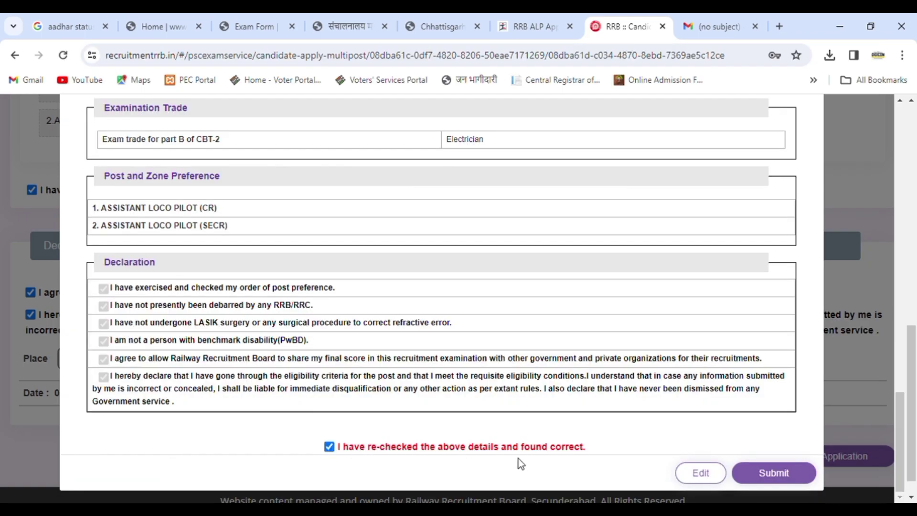
click(784, 475)
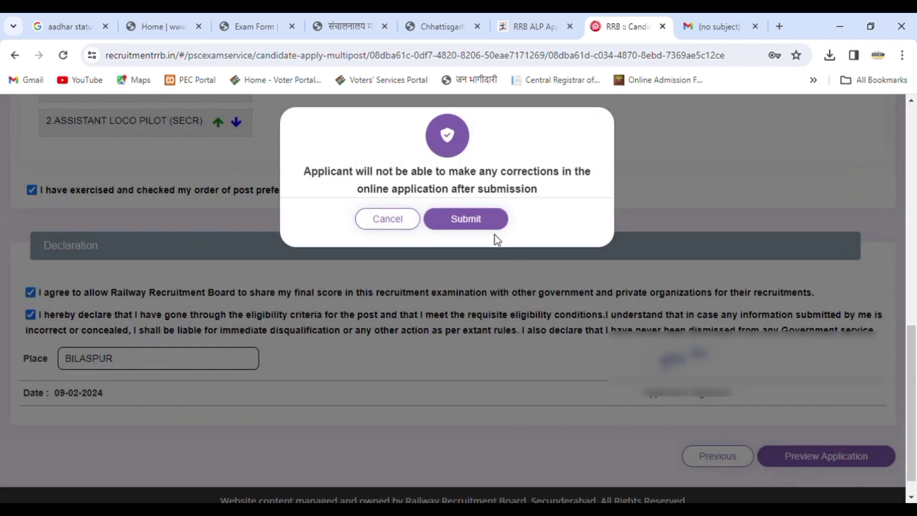
click(488, 225)
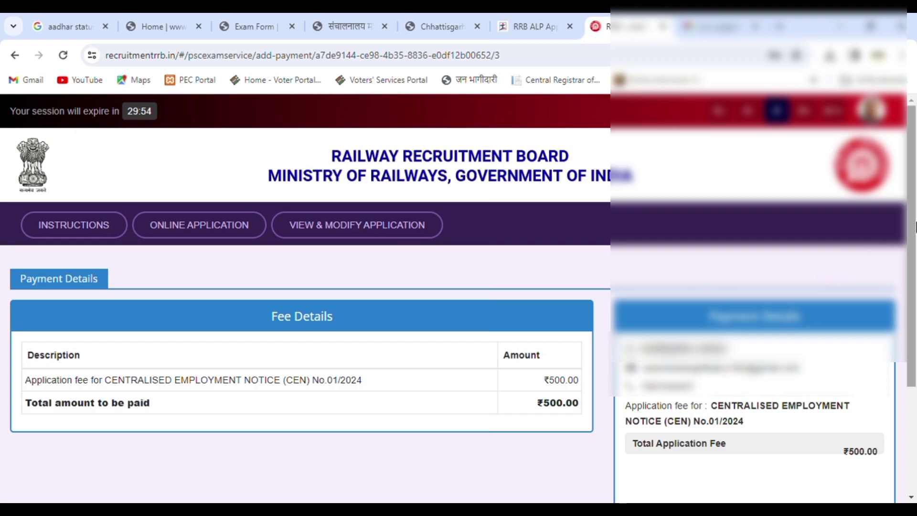
Proceed to pay the ₹500.00 application fee through SBI ePay
scroll(911, 256, down, 2)
drag(915, 275, 914, 319)
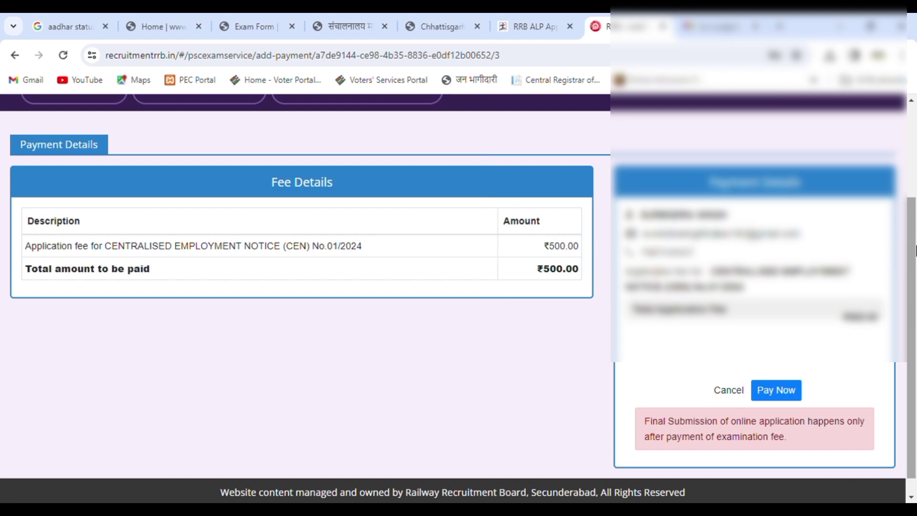
click(787, 395)
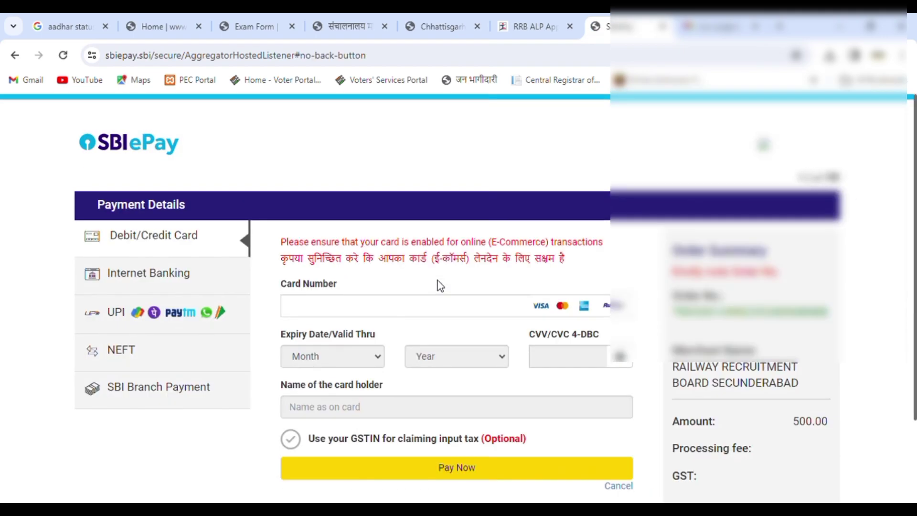
Switch the payment method from card to UPI QR and generate the QR code
click(336, 310)
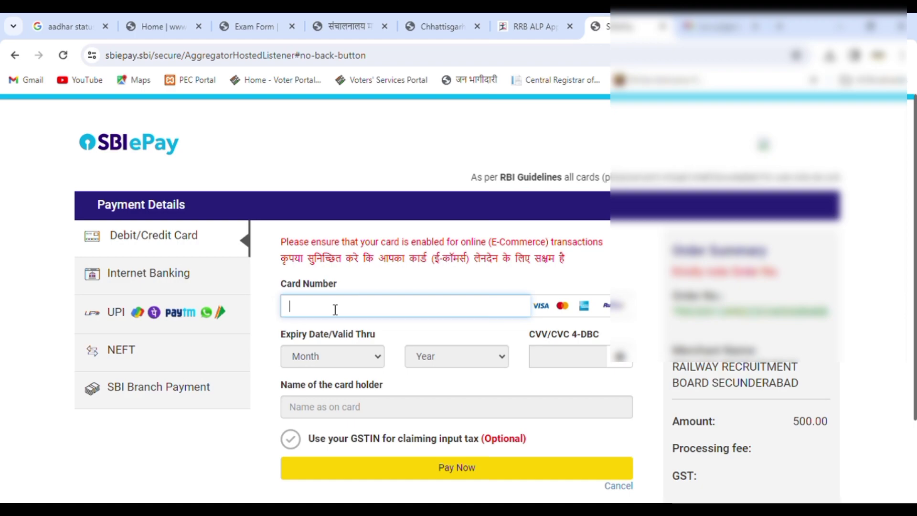
click(215, 316)
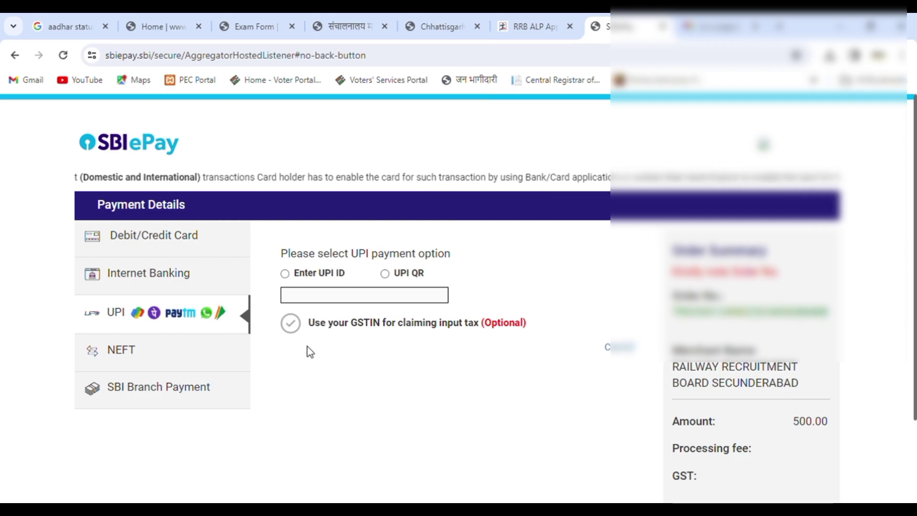
click(386, 274)
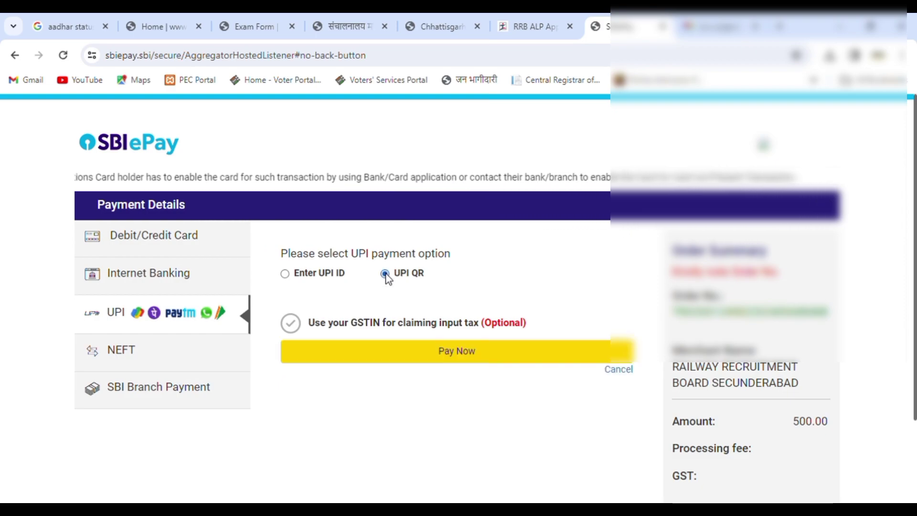
click(436, 356)
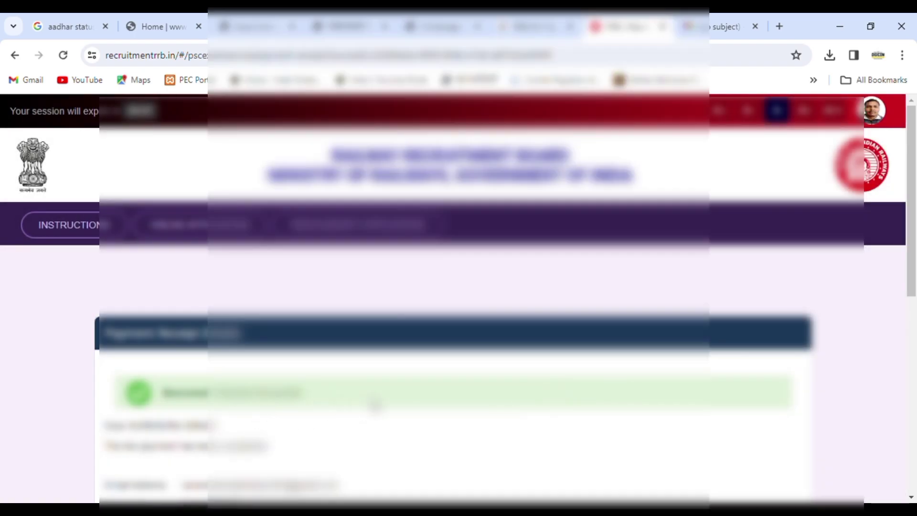
Scroll down the successful payment receipt to reach the Print button
drag(913, 204, 915, 399)
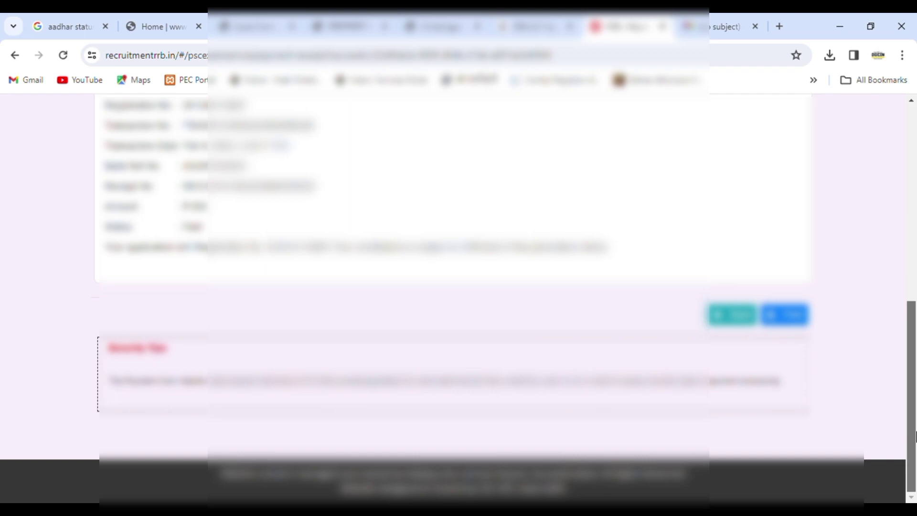
Print the payment receipt via Chrome's print dialog and return to the receipt details
click(804, 319)
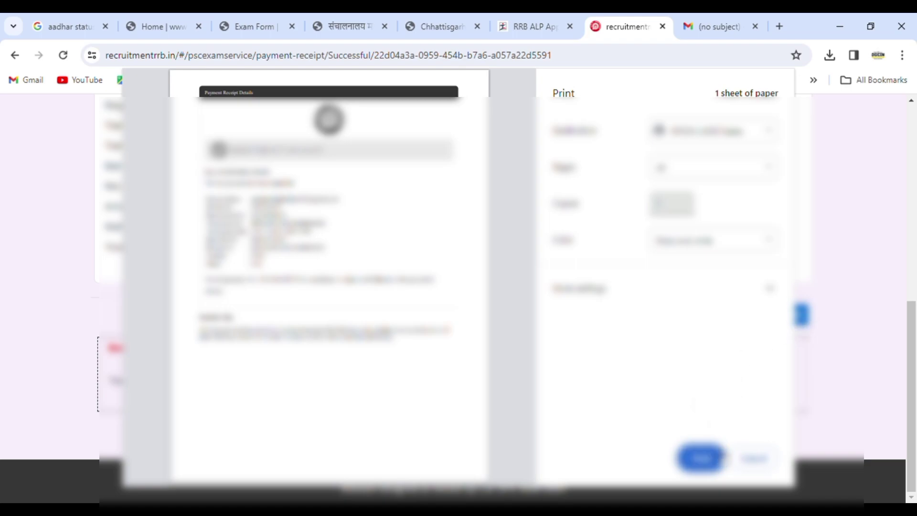
click(711, 462)
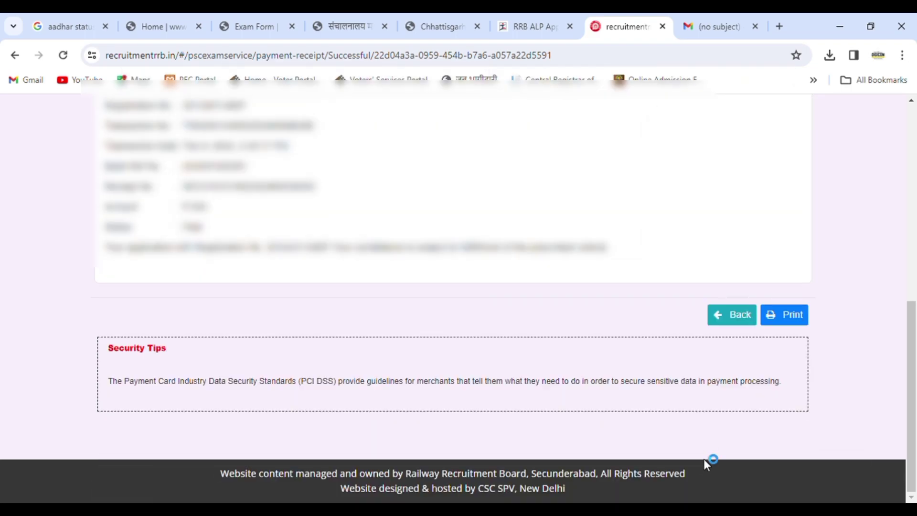
drag(908, 375, 906, 189)
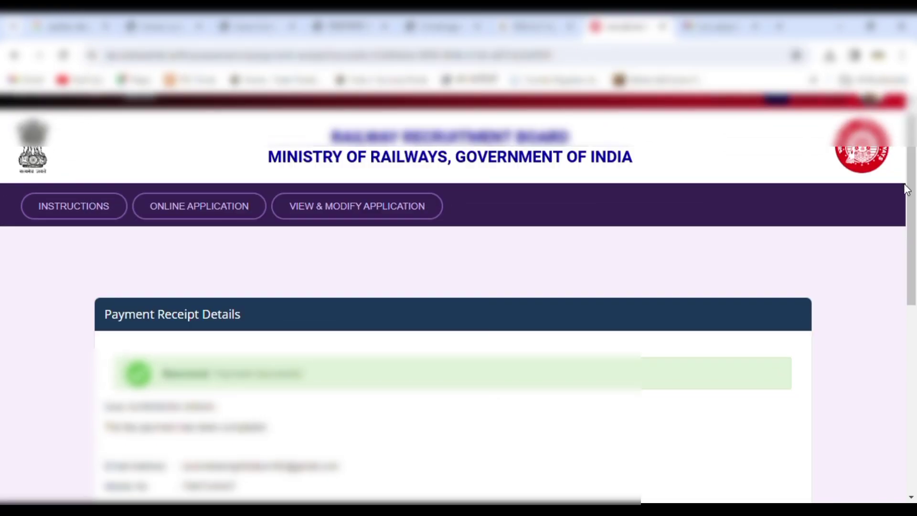
Open the submitted application in View & Modify Application and print the final form
click(357, 206)
click(668, 367)
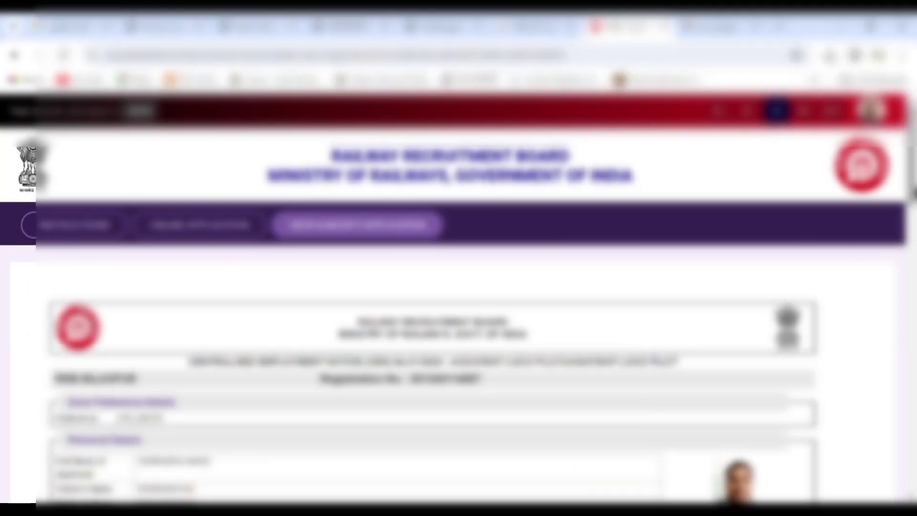
drag(913, 195, 912, 405)
drag(913, 341, 912, 424)
click(805, 422)
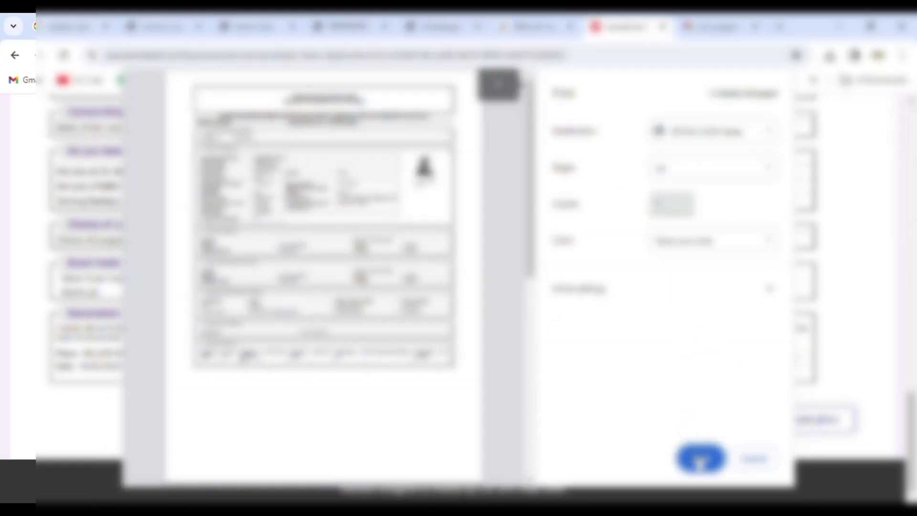
click(701, 461)
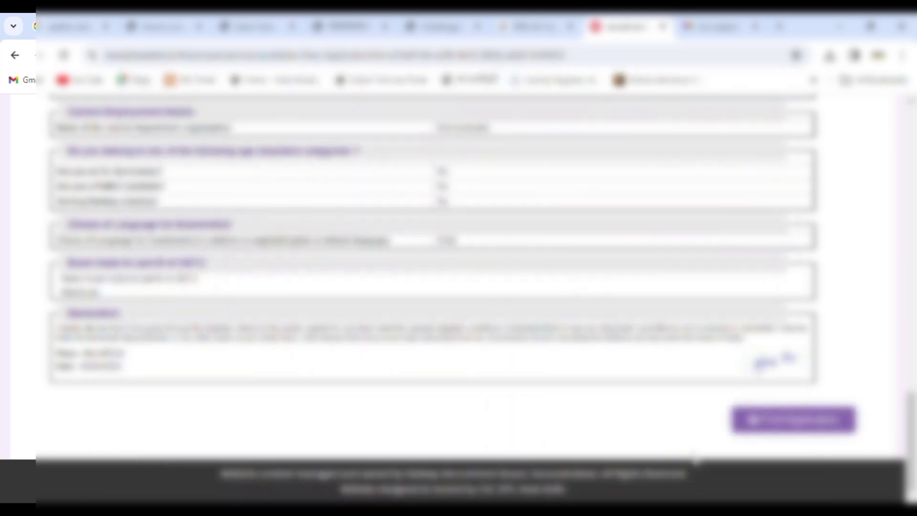